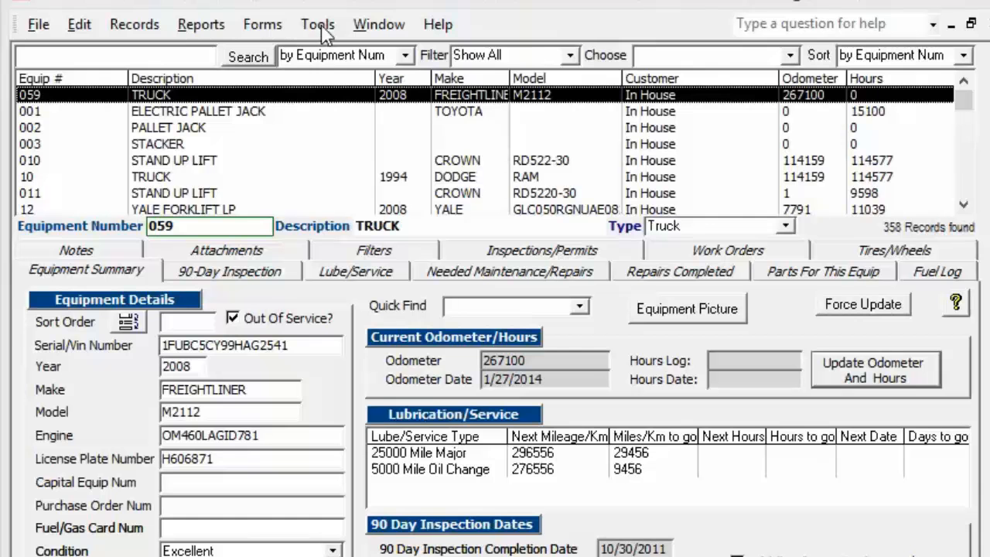
Open the Bulk Odometer And Hours Entries form and sort the equipment list by equipment number in descending order.
left_click(270, 24)
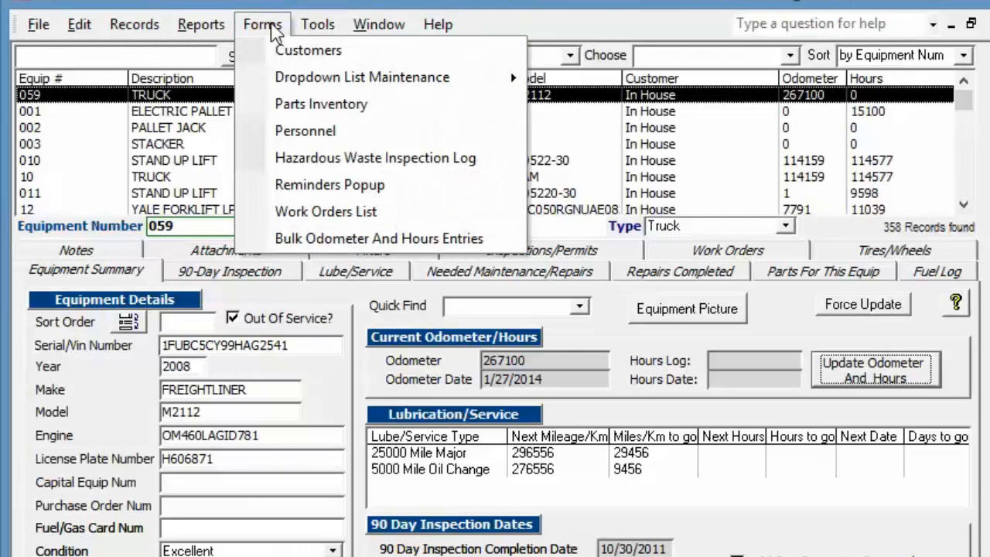
left_click(384, 246)
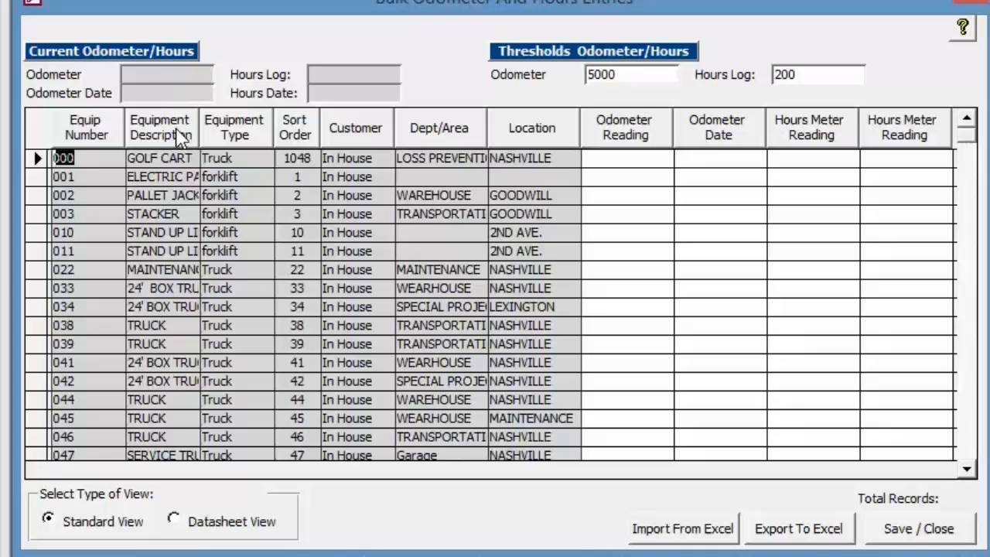
left_click(236, 130)
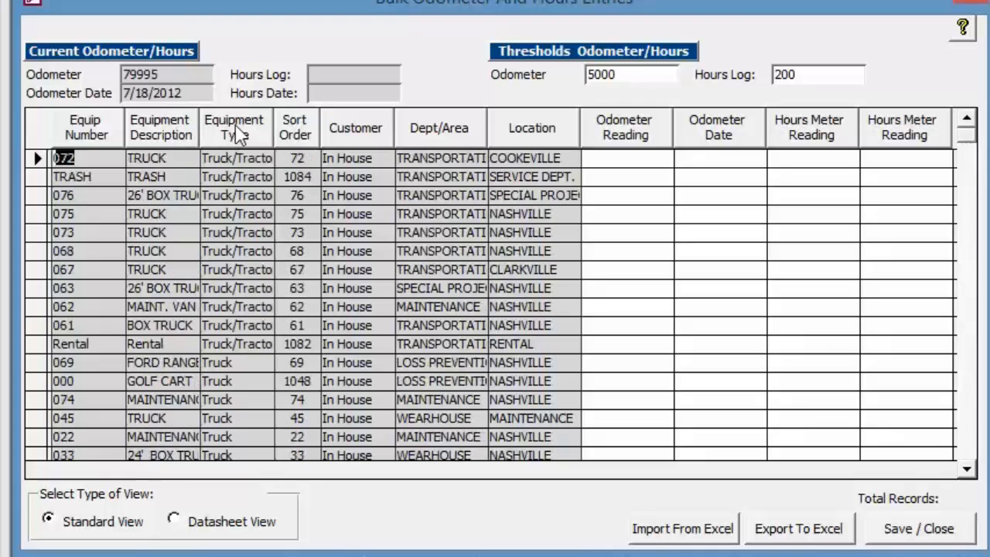
left_click(291, 130)
left_click(85, 133)
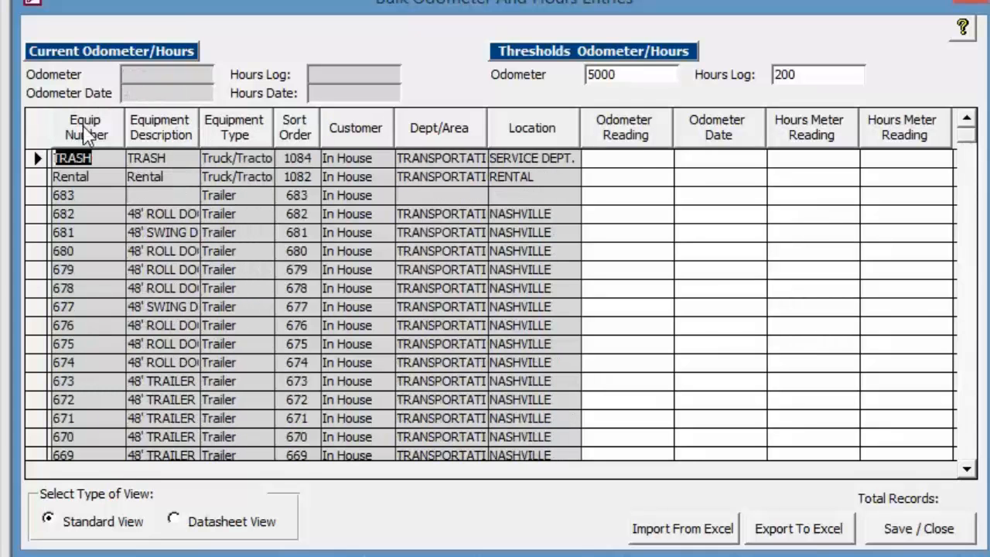
Examine the blank odometer and hours meter reading and date fields down the equipment list, ending at the first record.
left_click(634, 159)
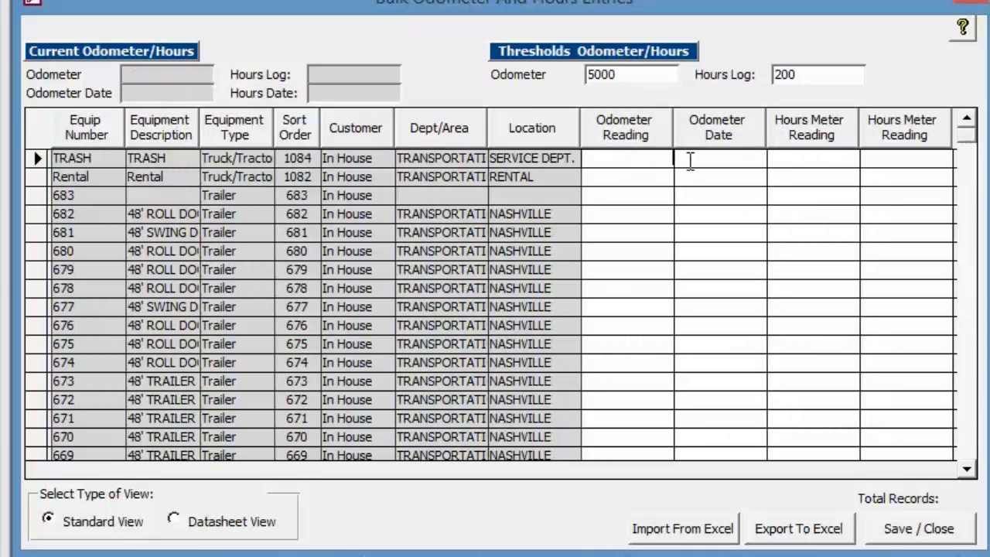
key("Tab")
scroll(634, 209, "down", 8)
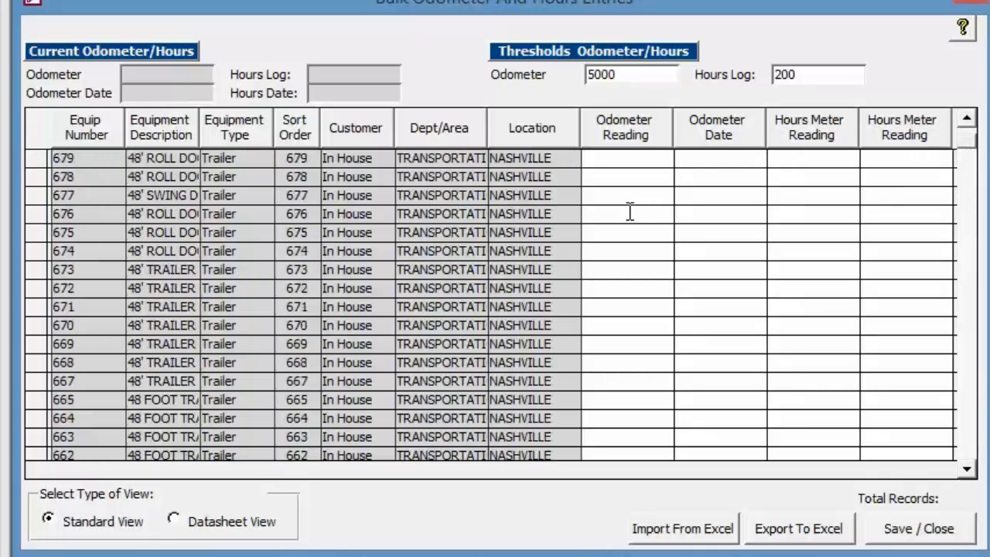
scroll(659, 220, "down", 9)
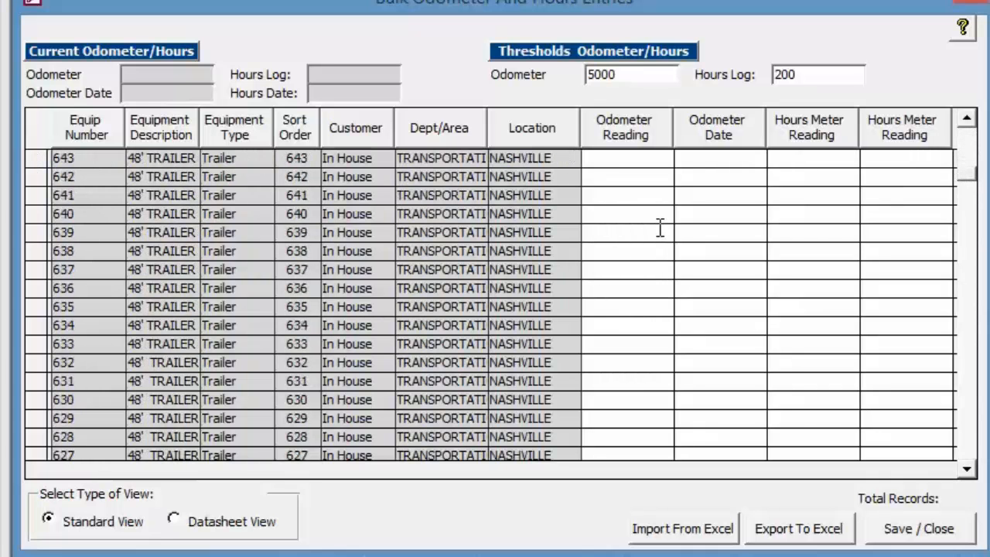
scroll(657, 226, "up", 1)
scroll(658, 226, "up", 4)
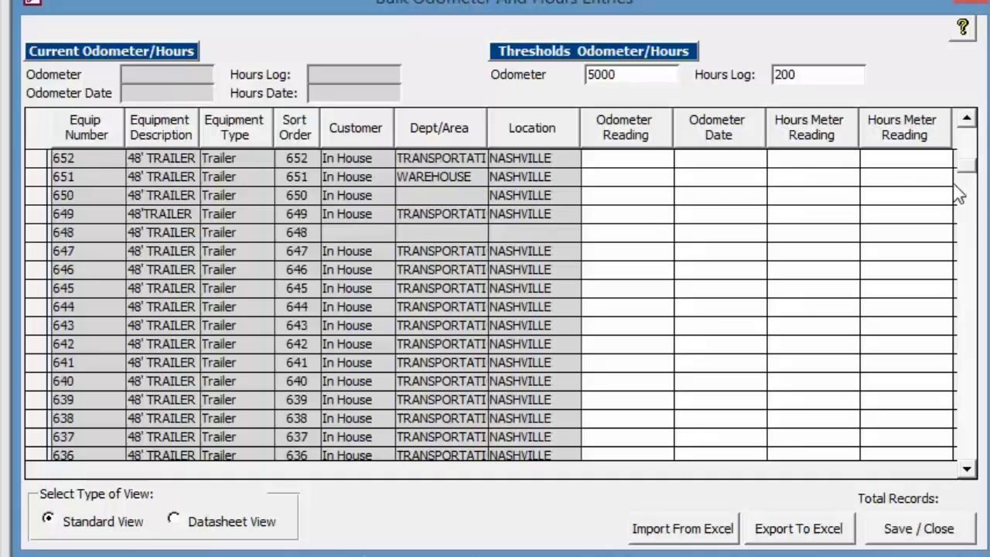
left_click_drag(967, 174, 973, 135)
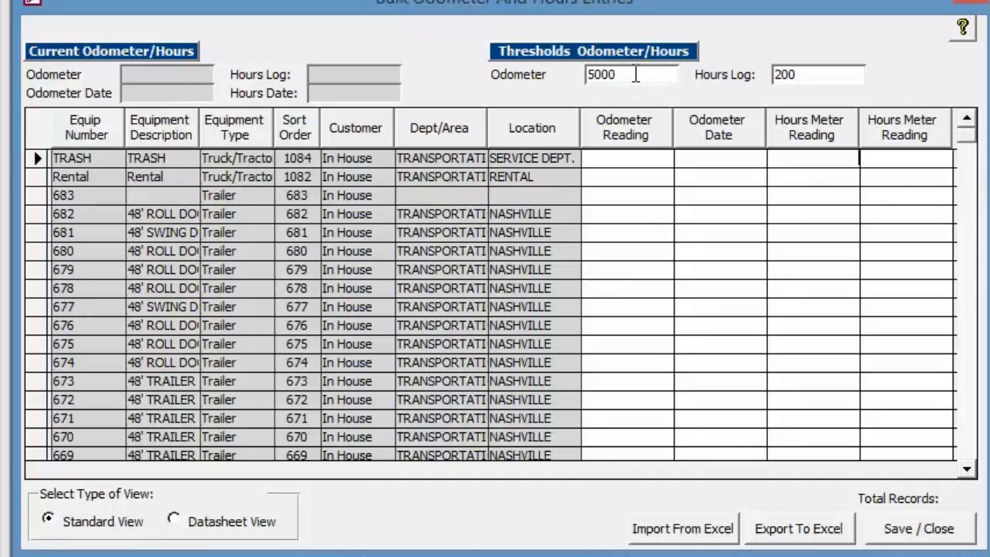
Examine the odometer and hours log threshold values above the equipment list.
left_click_drag(637, 74, 564, 79)
left_click(821, 75)
left_click_drag(636, 74, 581, 73)
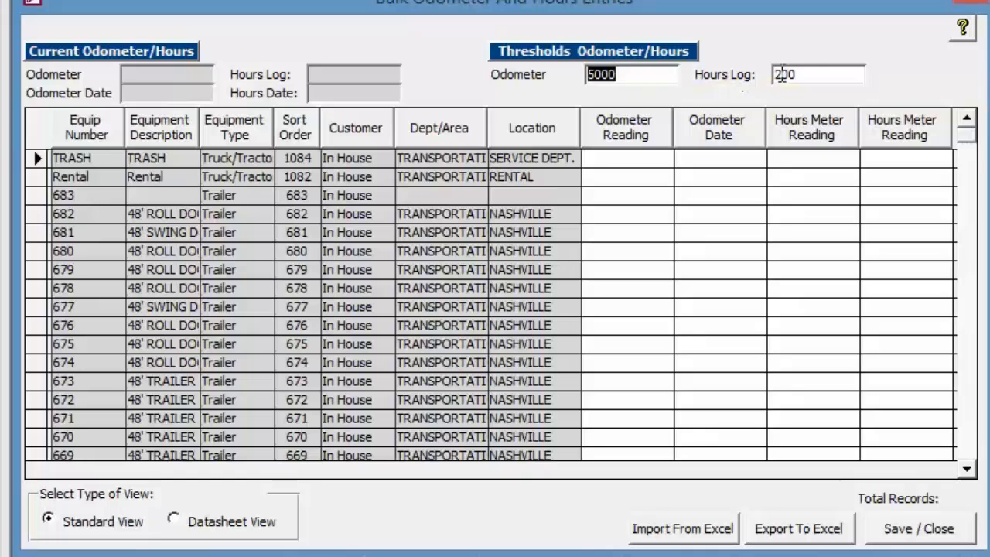
left_click(815, 74)
left_click_drag(814, 74, 769, 75)
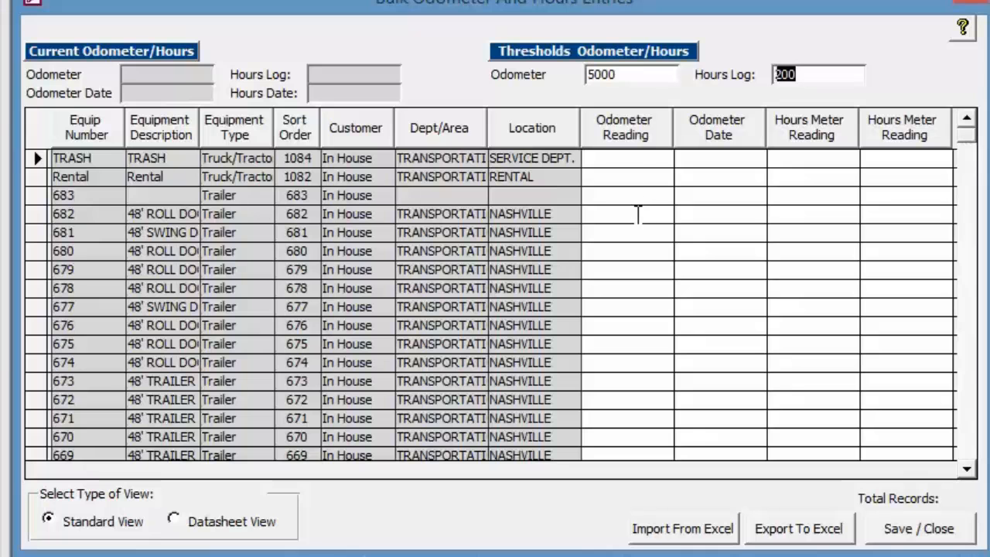
left_click(636, 75)
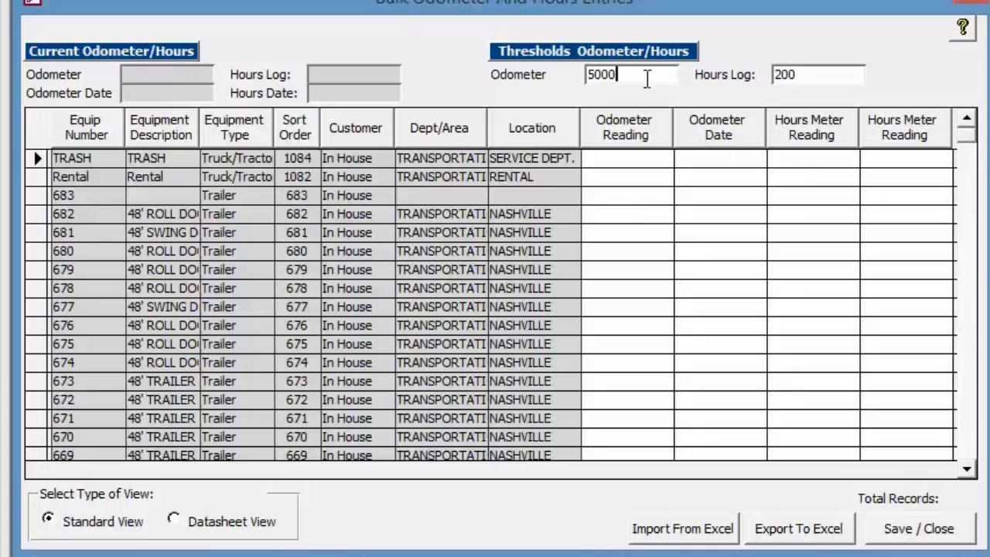
double_click(601, 73)
left_click_drag(625, 7, 625, 1)
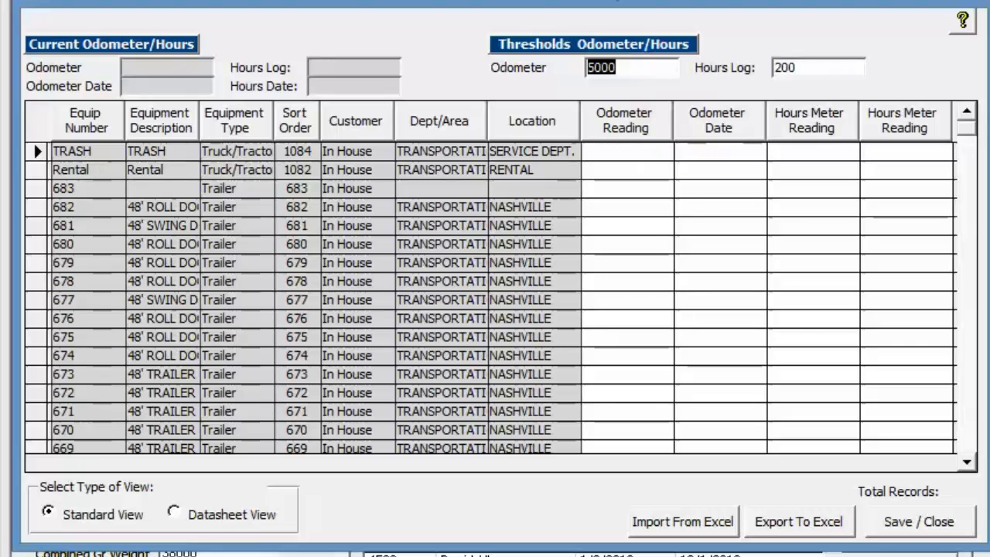
left_click(627, 147)
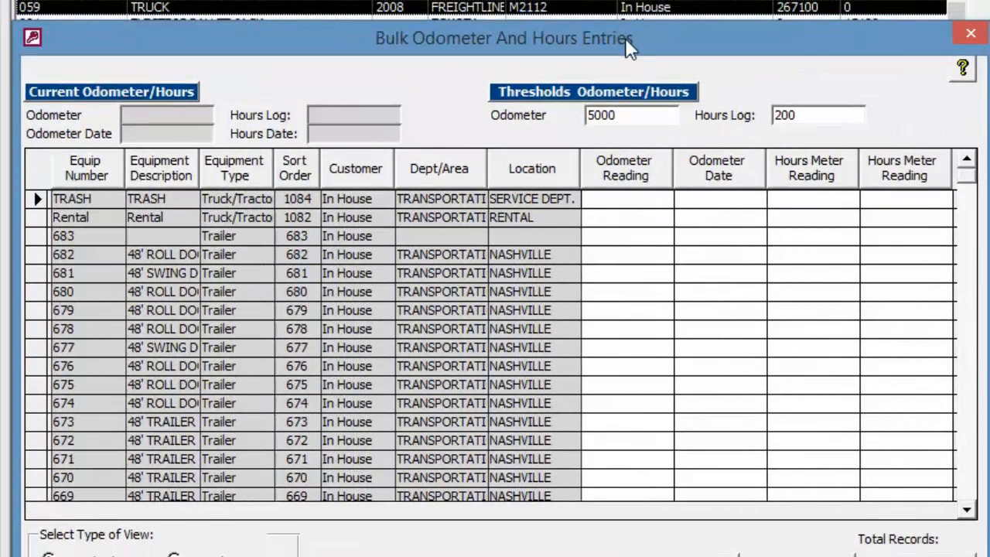
left_click_drag(626, 38, 626, 31)
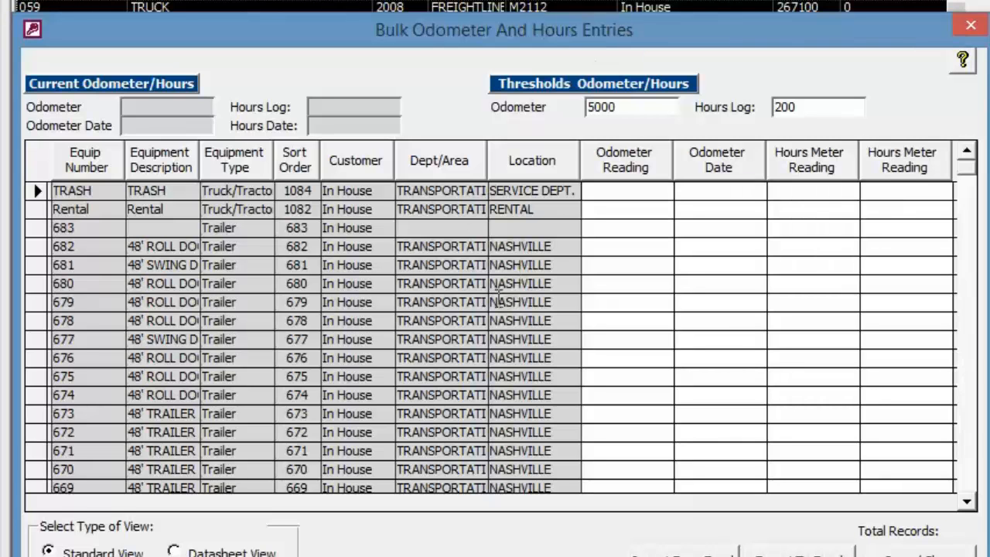
Go through the equipment records from 682 to 674 and the first few rows, checking each one's current odometer and hours values.
left_click(172, 247)
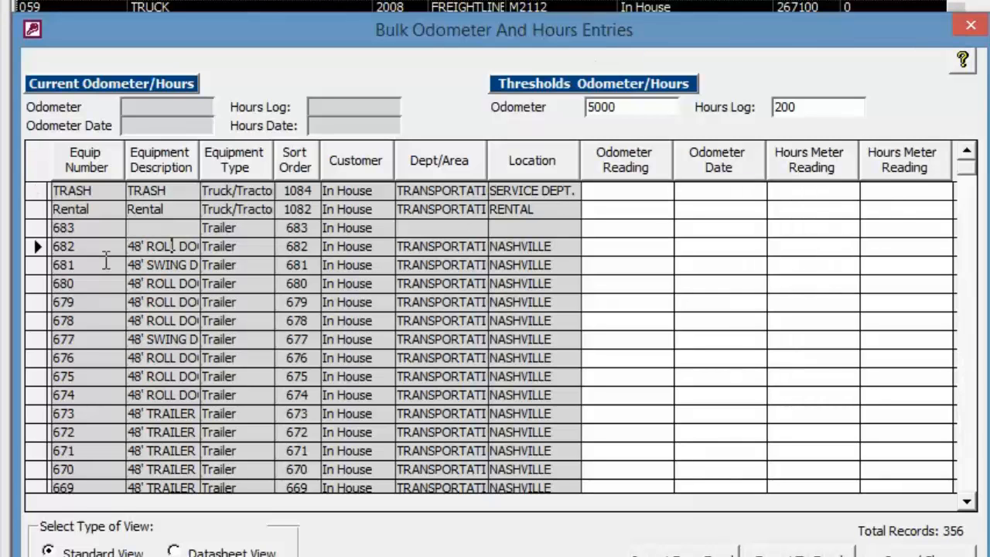
left_click(38, 249)
left_click(39, 284)
left_click(38, 303)
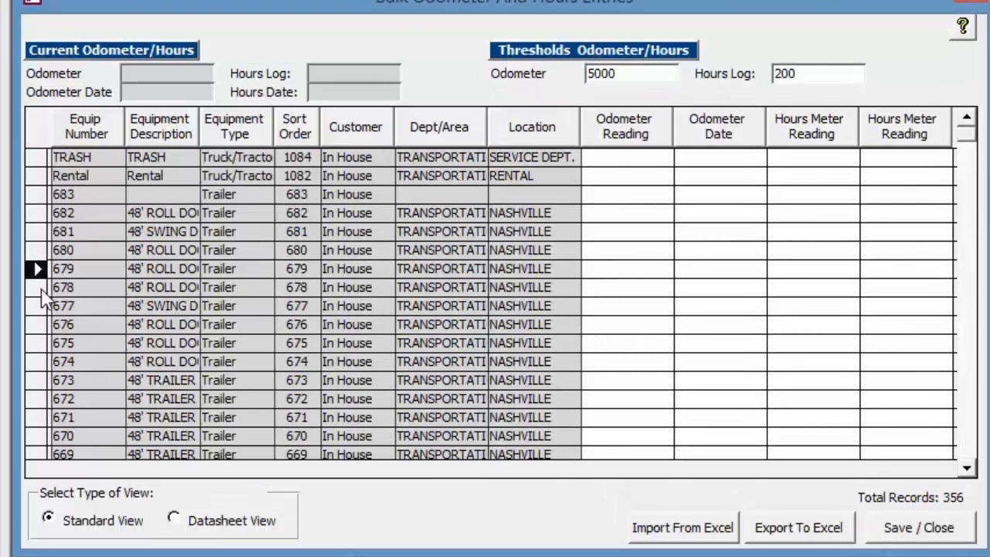
left_click(41, 290)
left_click(43, 308)
left_click(44, 328)
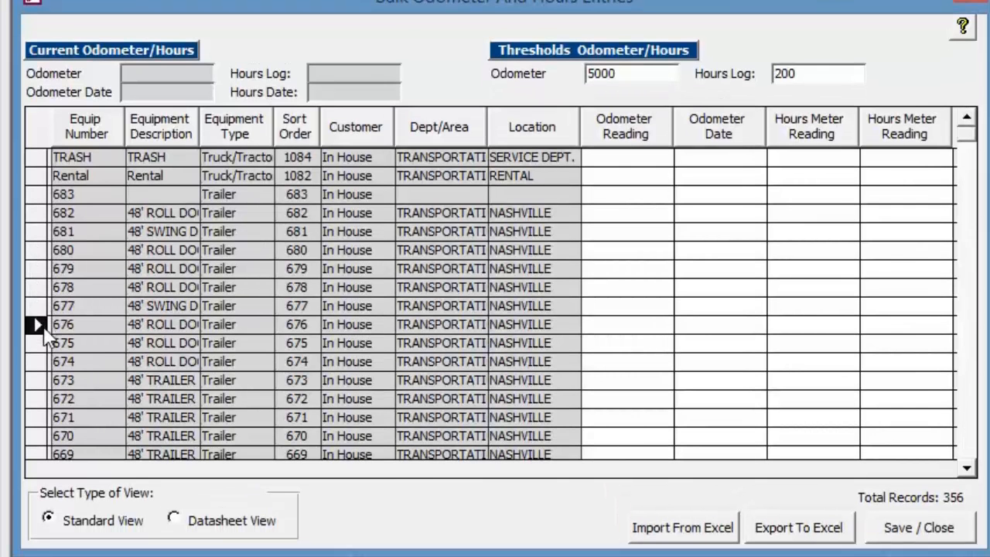
left_click(39, 343)
left_click(40, 363)
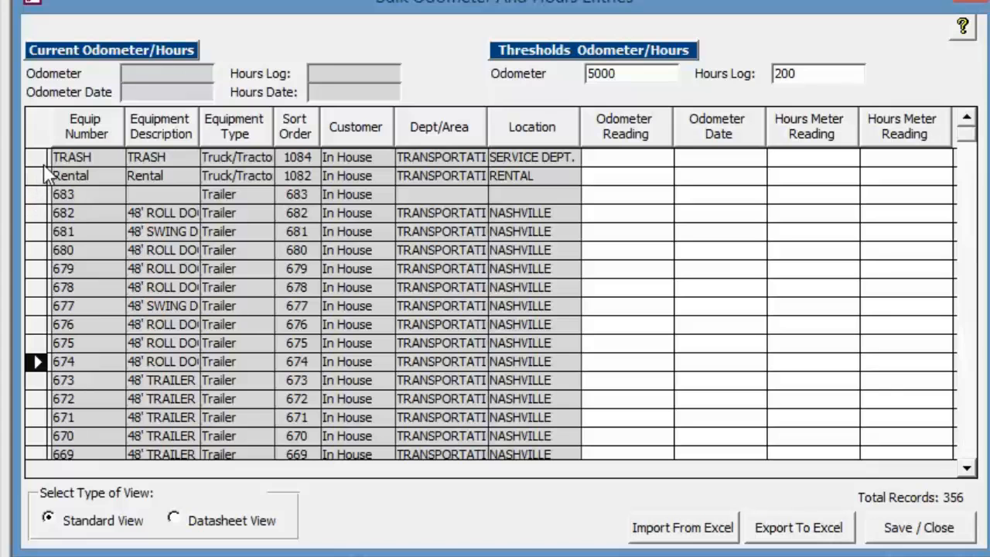
left_click(46, 178)
left_click(174, 73)
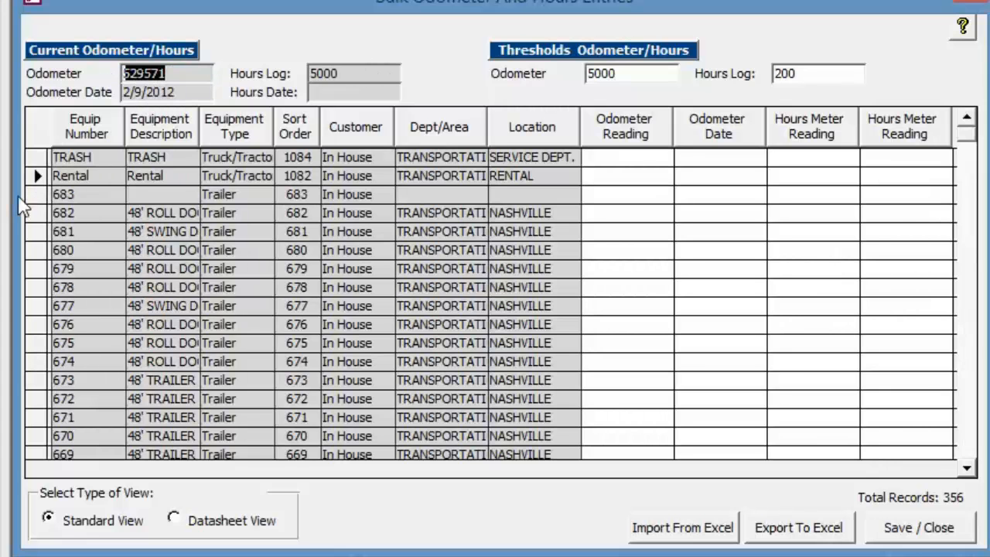
left_click(36, 159)
left_click(39, 201)
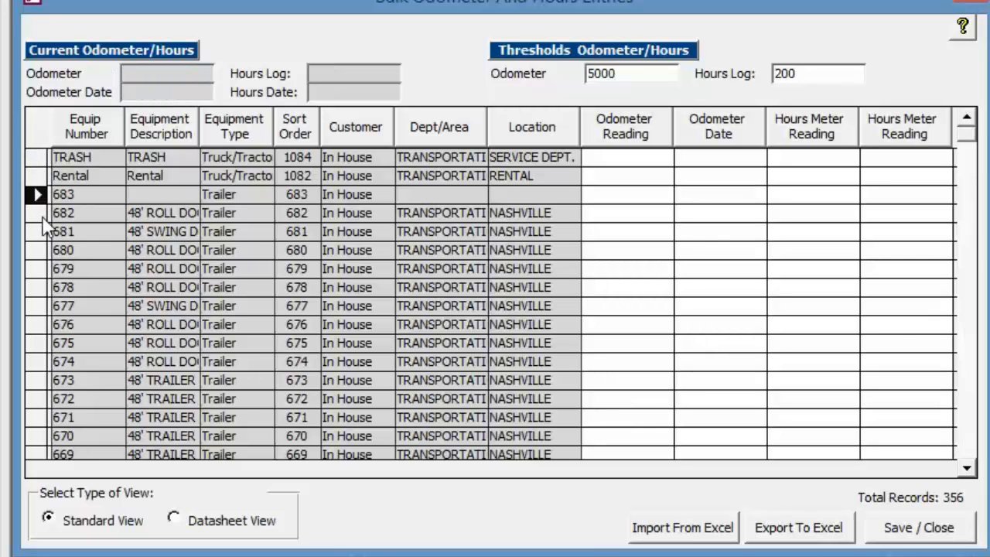
left_click(41, 221)
Sort the list by equipment number in ascending order and select equipment 059, viewing record 001's current readings on the way.
left_click(77, 137)
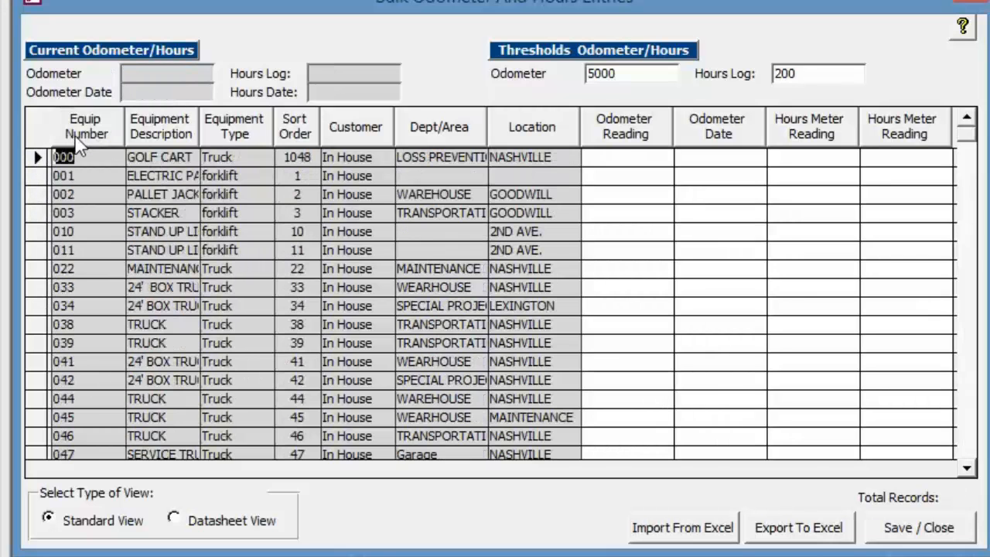
left_click(39, 179)
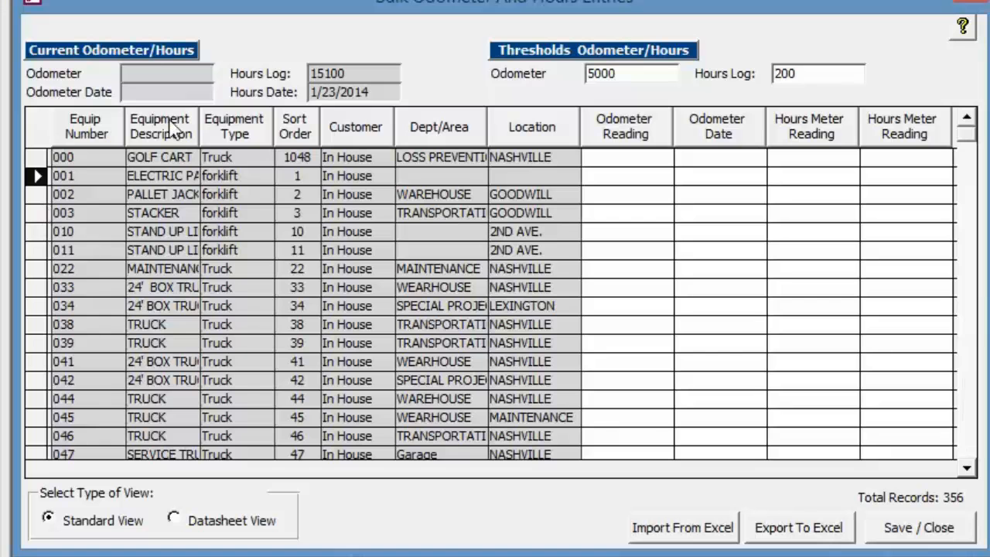
scroll(35, 406, "down", 3)
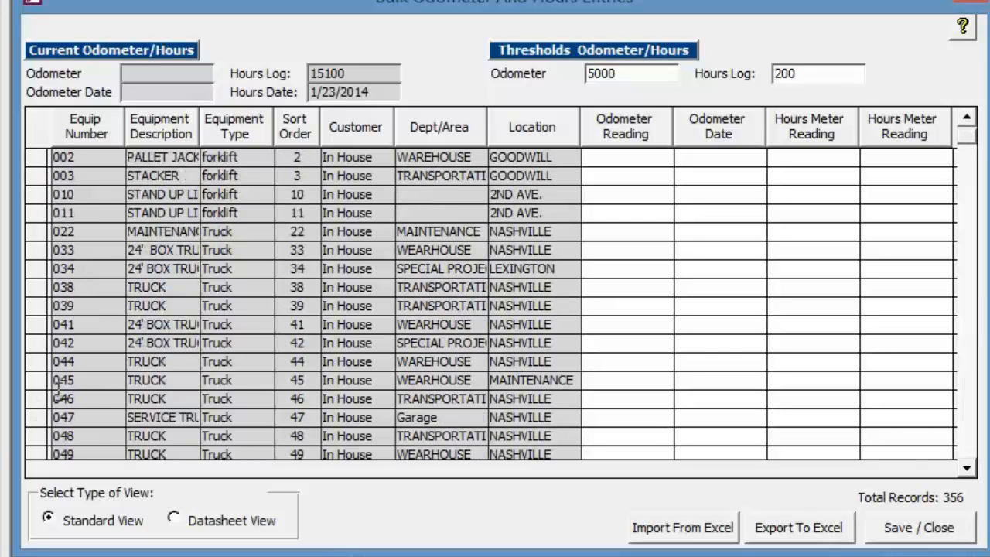
scroll(29, 416, "down", 3)
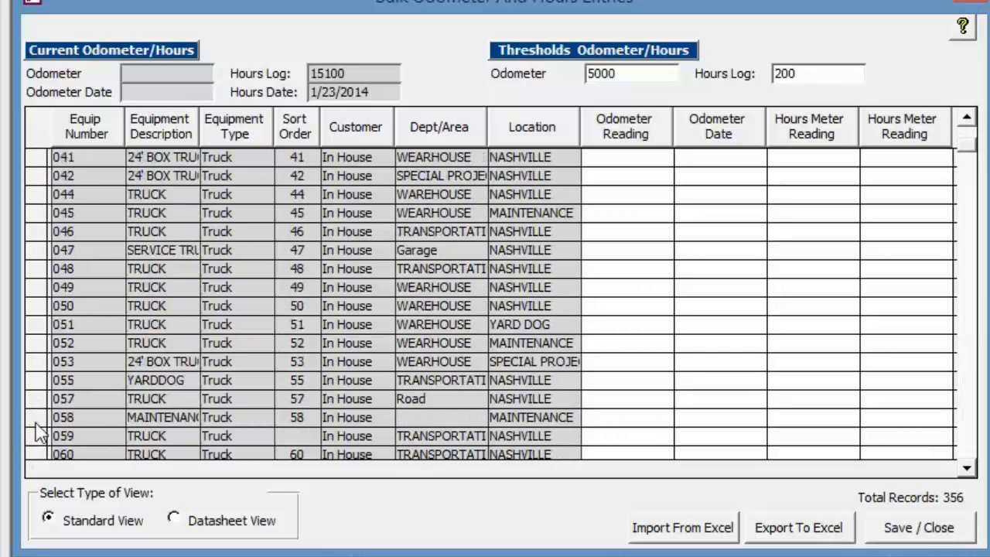
left_click(35, 436)
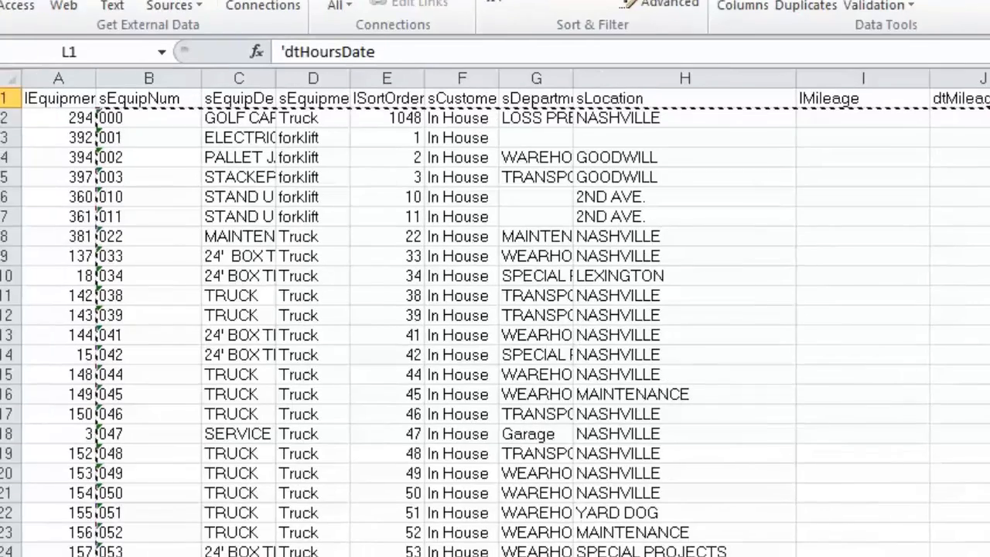
Switch to the Excel equipment spreadsheet and look through its rows for filled-in mileage and mileage date entries.
key("alt+Tab")
key("alt+Tab")
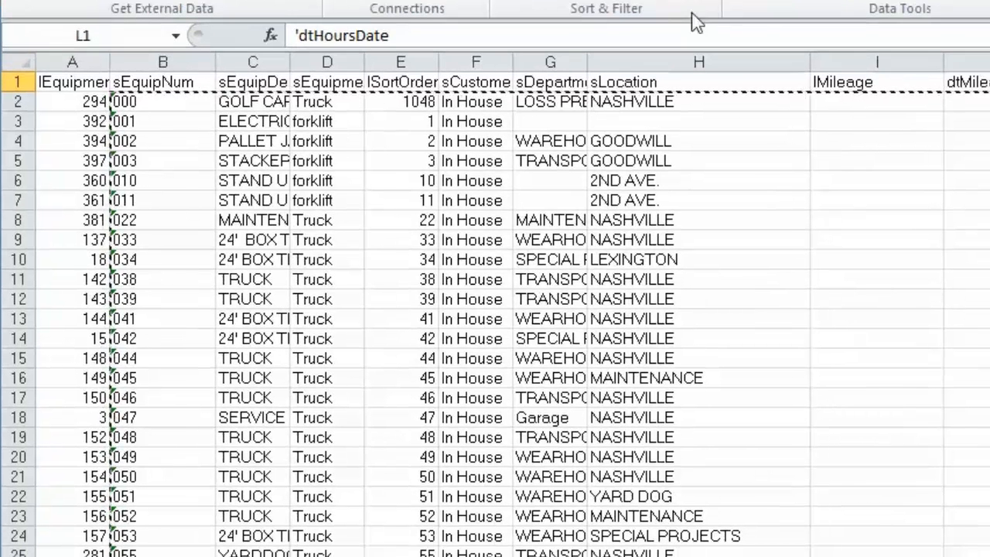
left_click(878, 108)
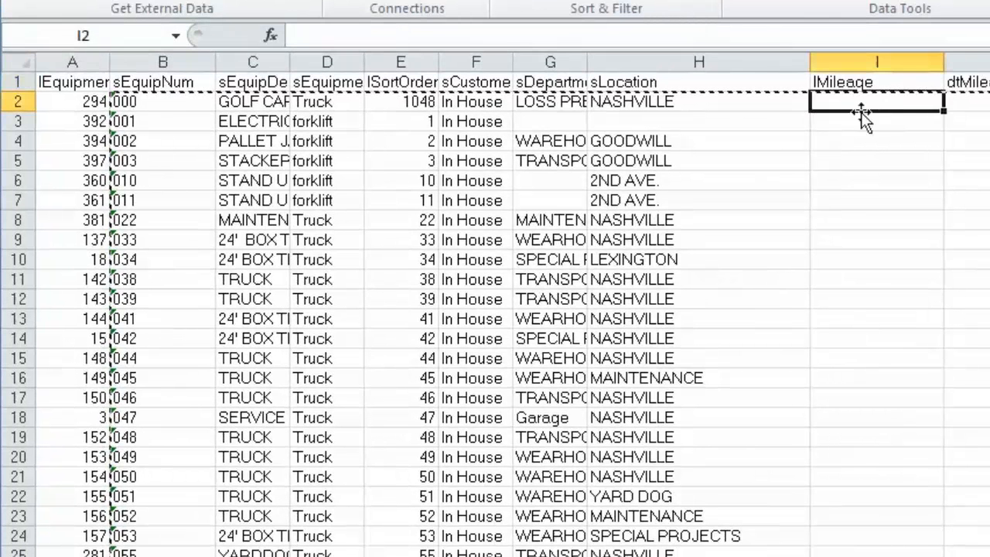
scroll(856, 126, "down", 2)
scroll(861, 123, "up", 2)
scroll(811, 196, "down", 10)
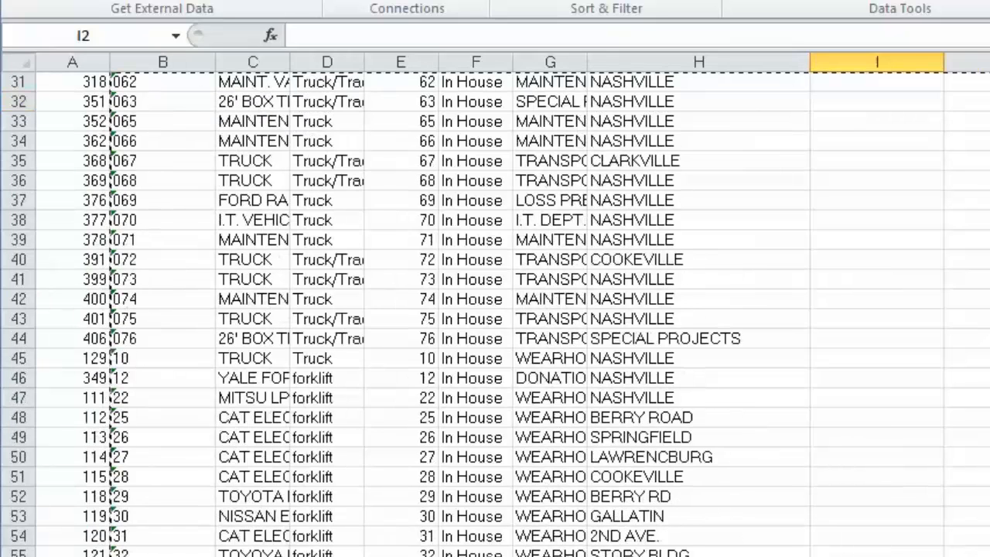
scroll(811, 197, "up", 4)
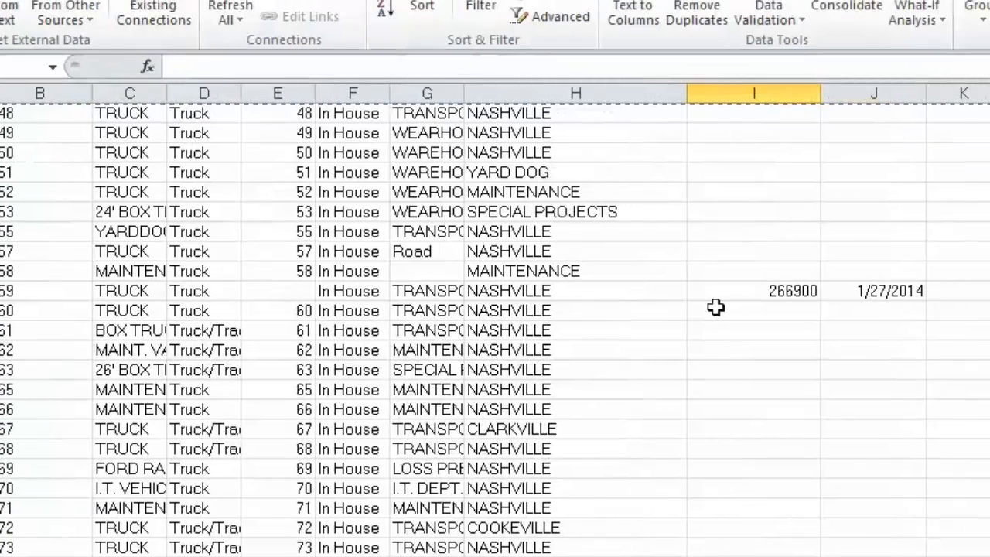
scroll(837, 276, "up", 6)
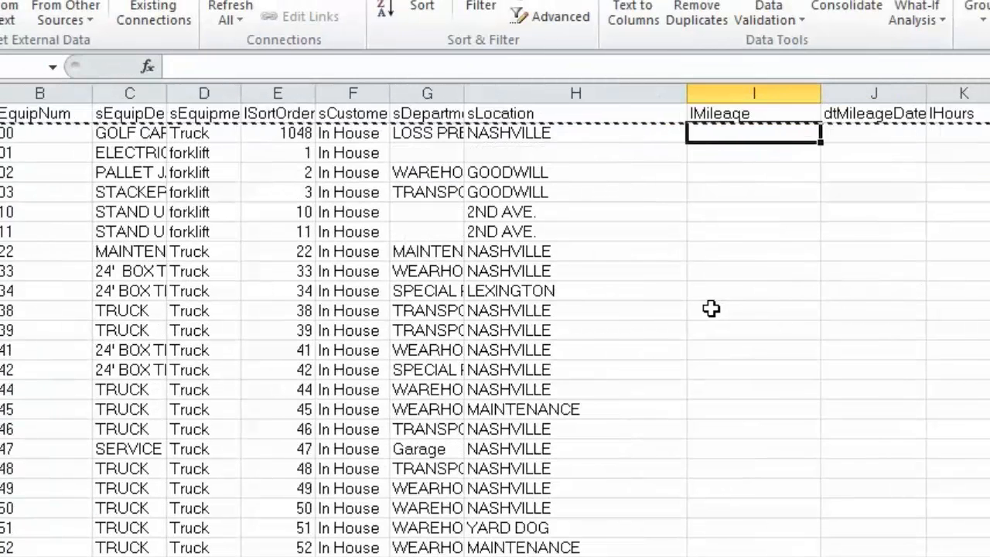
Examine the lMileage, dtMileageDate, lHours and dtHoursDate column headings in the spreadsheet against the bulk entries form behind it.
left_click(735, 116)
left_click(851, 115)
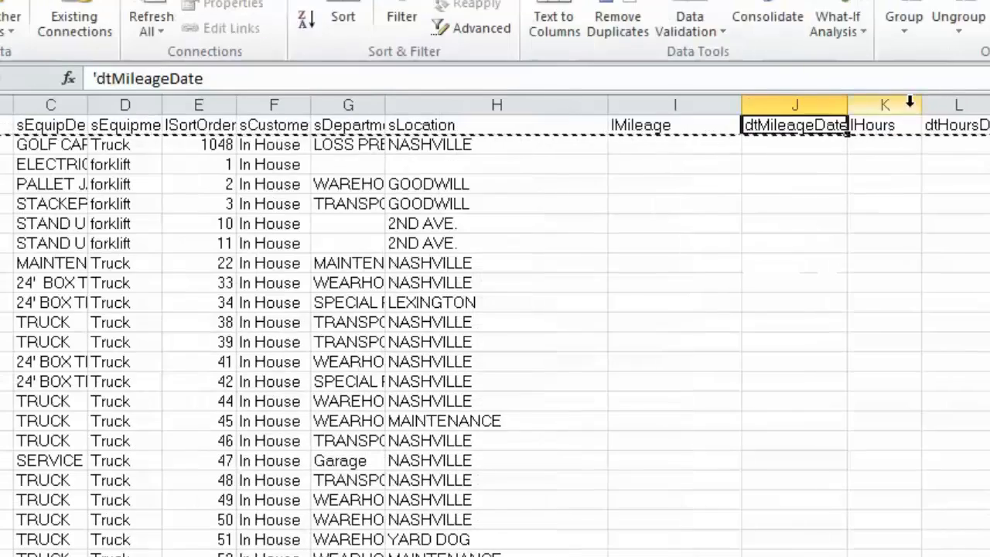
left_click(960, 115)
left_click(949, 128)
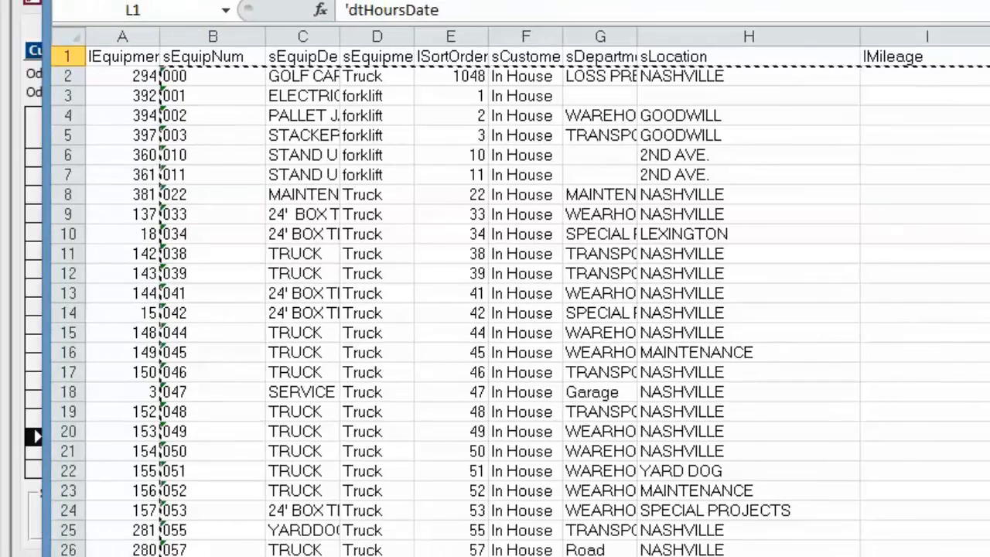
left_click_drag(604, 0, 696, 556)
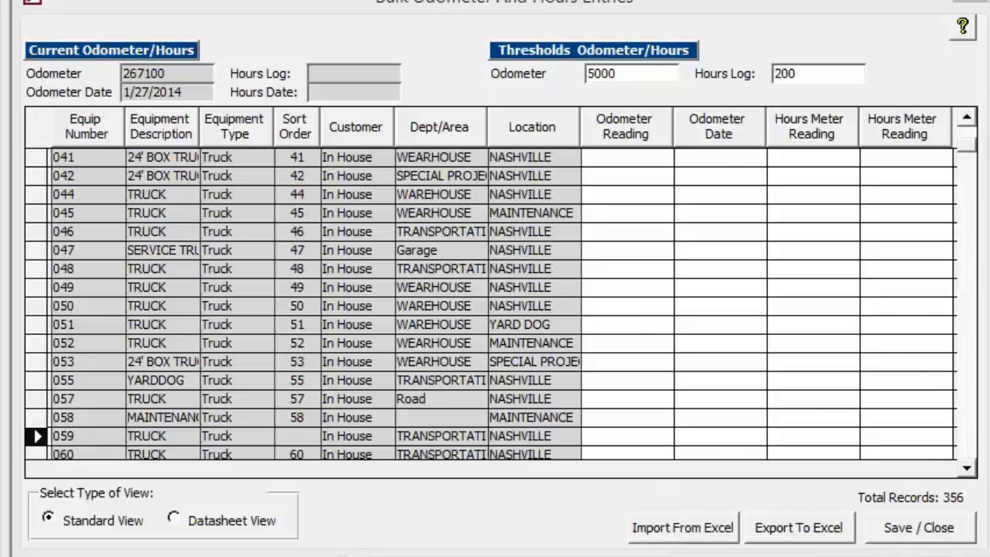
left_click_drag(696, 556, 349, 0)
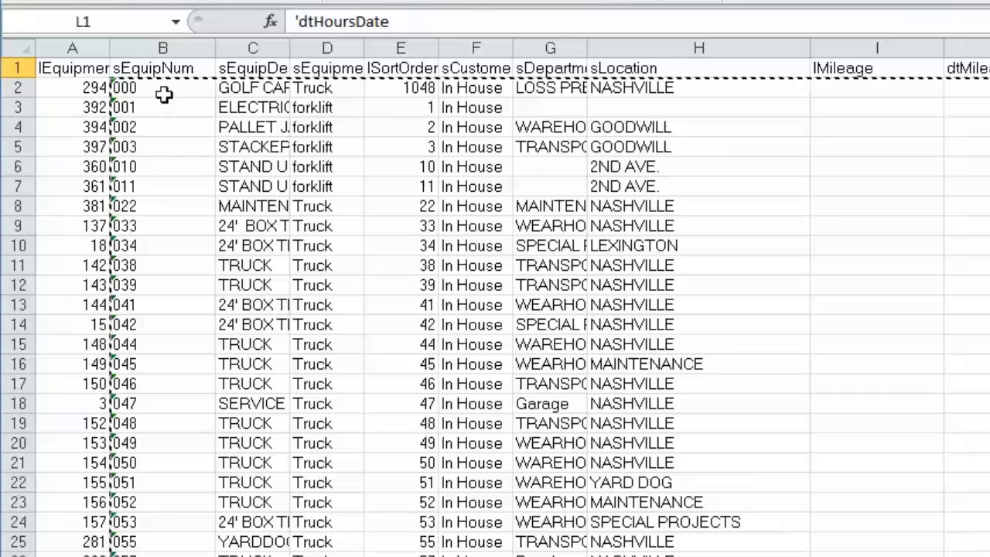
Copy all equipment data rows from cell B2 down to the last record, spanning the sEquipNum through dtHoursDate columns.
left_click(135, 88)
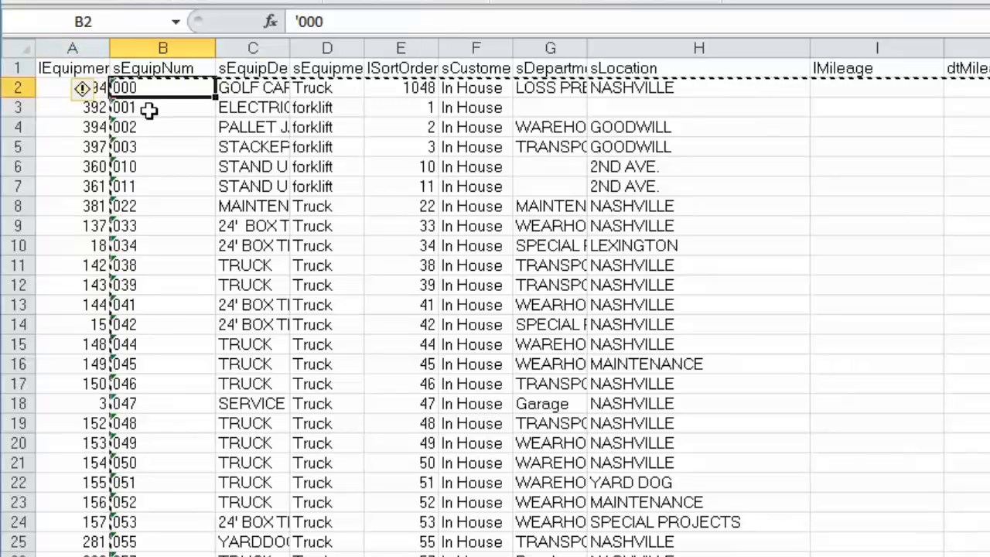
left_click_drag(177, 87, 989, 88)
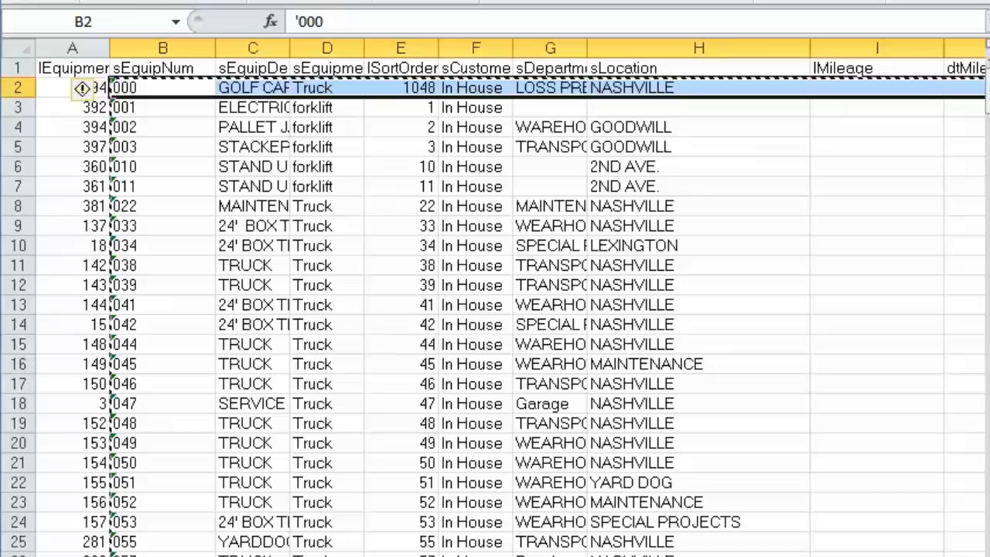
scroll(82, 87, "right", 1)
scroll(82, 88, "right", 2)
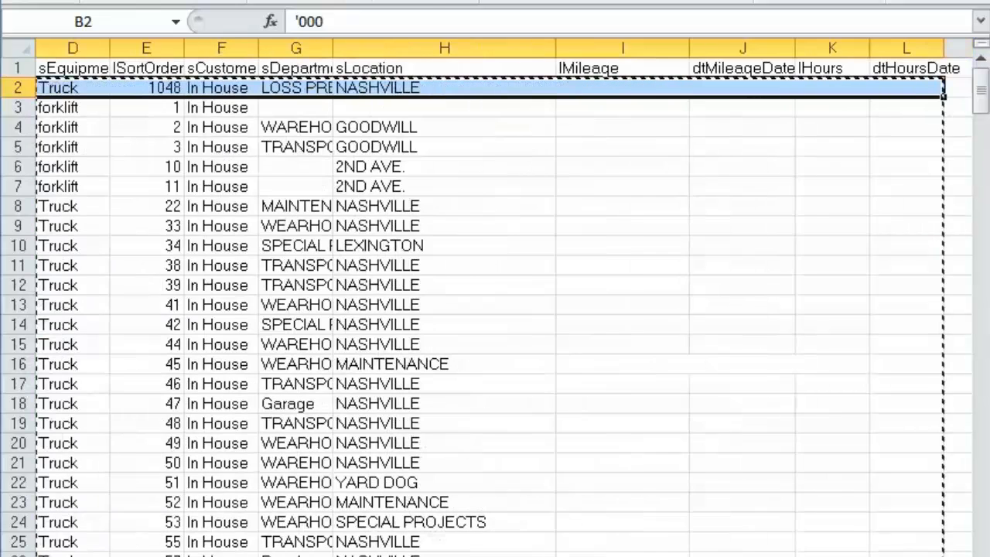
scroll(149, 105, "left", 3)
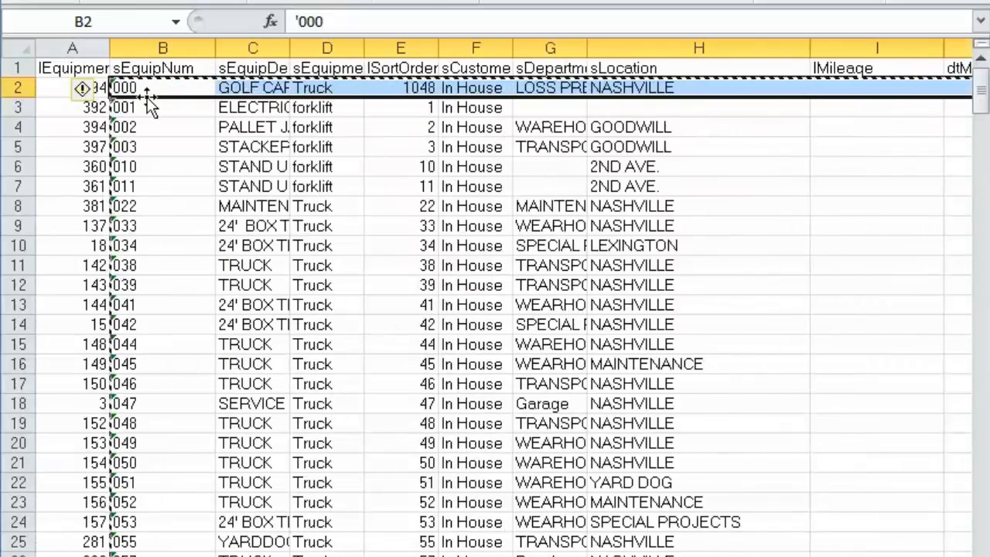
left_click_drag(153, 93, 851, 232)
left_click_drag(851, 331, 852, 553)
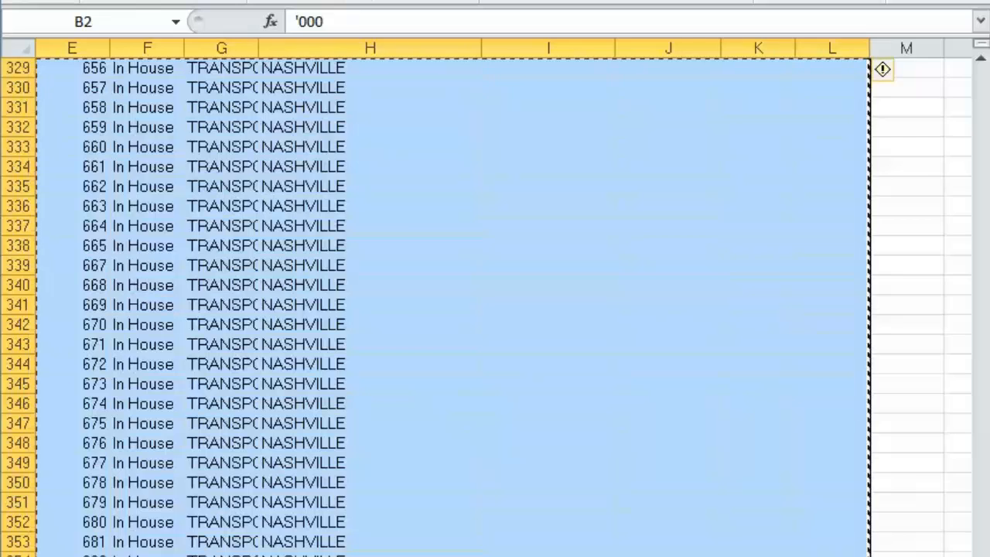
scroll(495, 307, "left", 4)
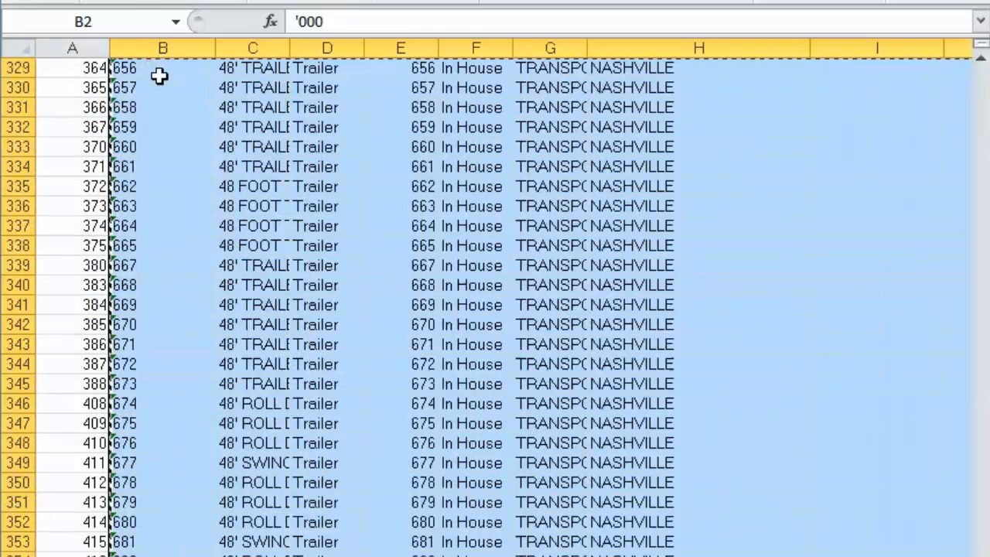
right_click(175, 83)
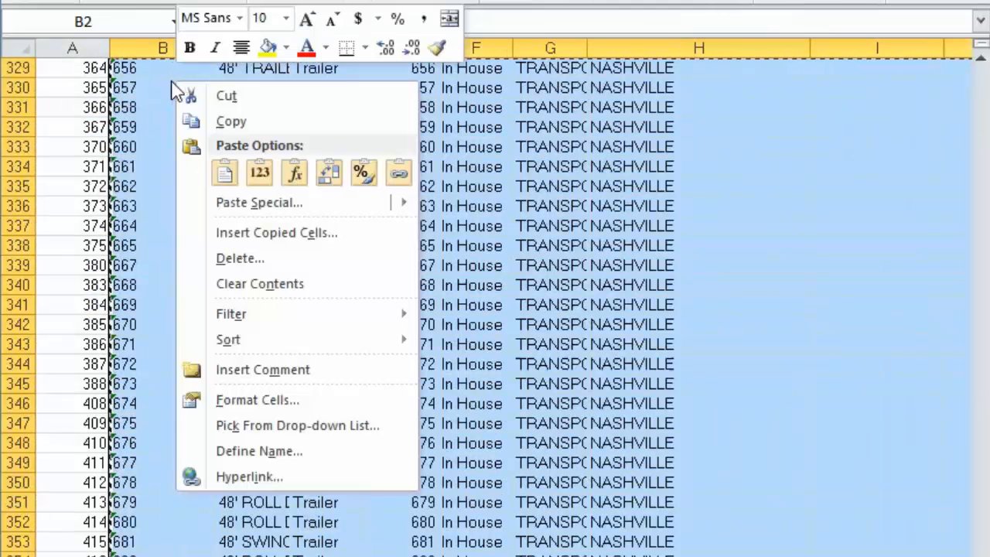
left_click(229, 121)
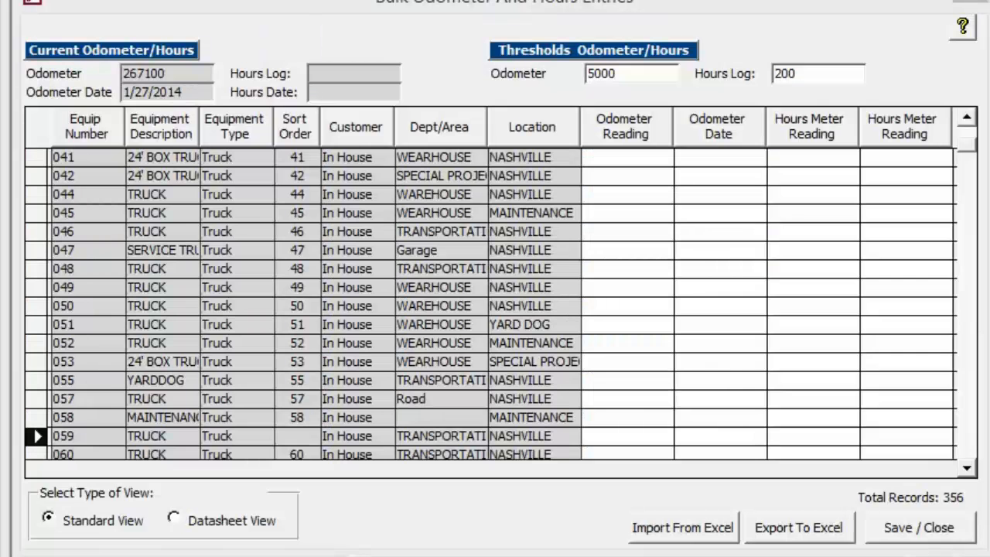
Switch to the Bulk Odometer And Hours Entries form in Datasheet View and paste the copied rows over all its records.
left_click(174, 518)
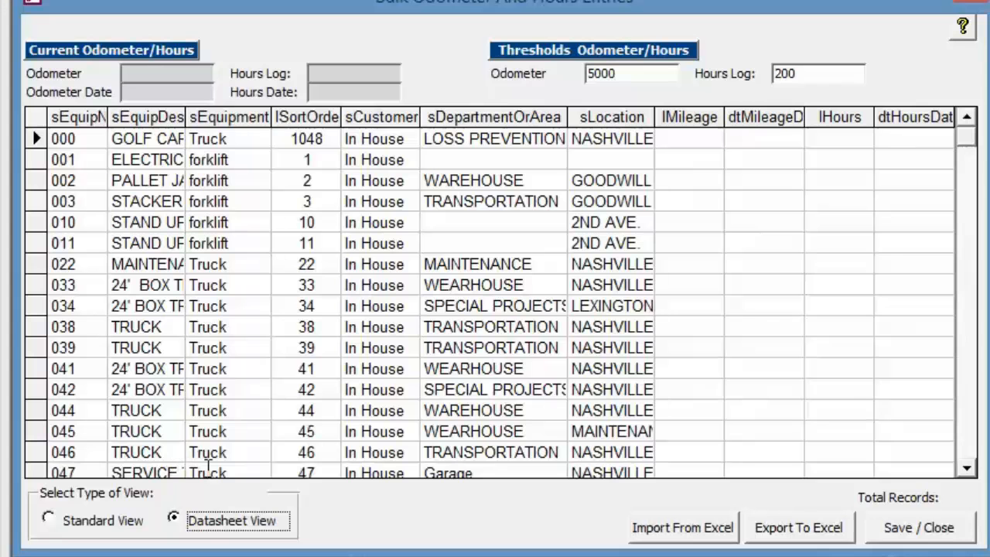
left_click(35, 118)
right_click(35, 118)
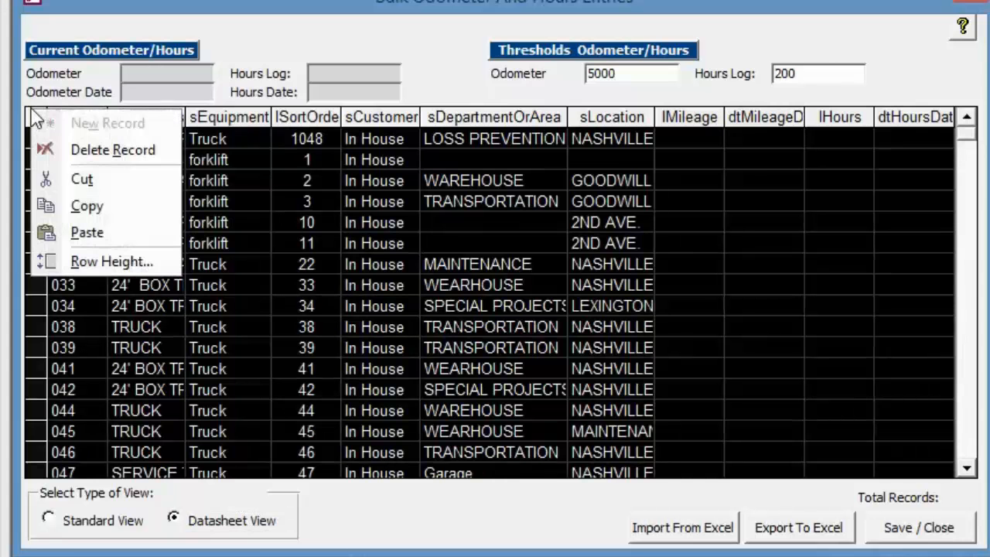
left_click(87, 235)
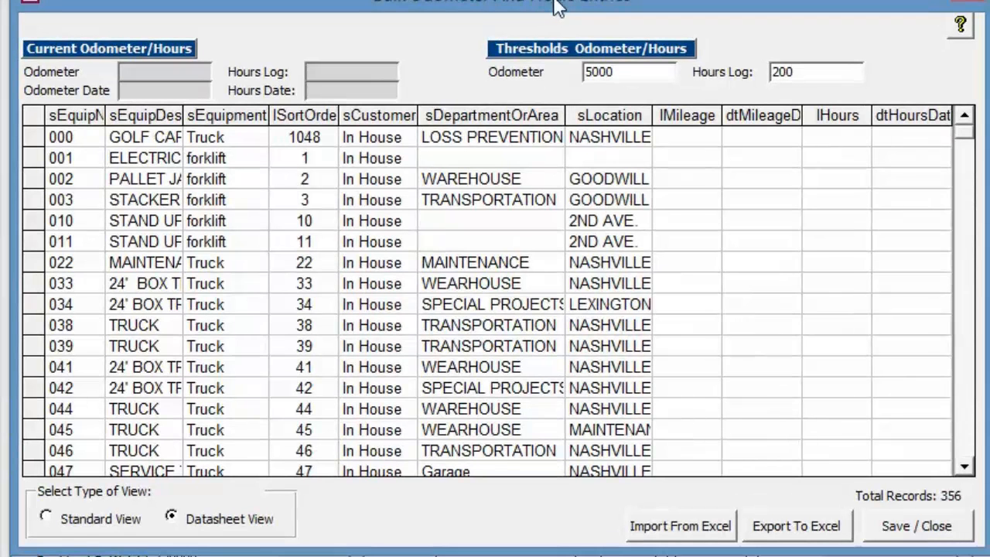
Look through the equipment list in Standard View down to record 059.
mouse_move(965, 136)
left_mouse_down()
mouse_move(950, 291)
mouse_move(956, 421)
mouse_move(973, 151)
left_mouse_up()
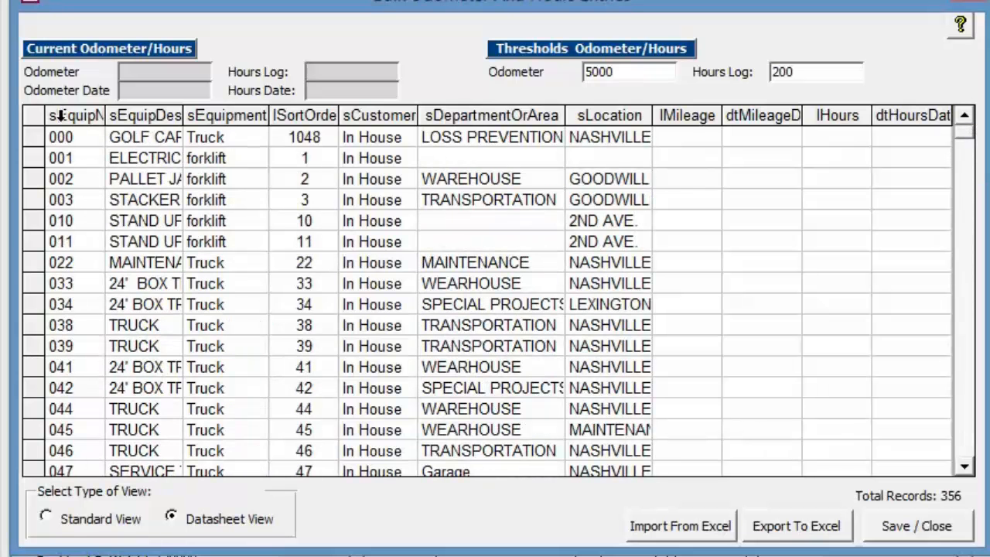
left_click(48, 520)
left_click(98, 124)
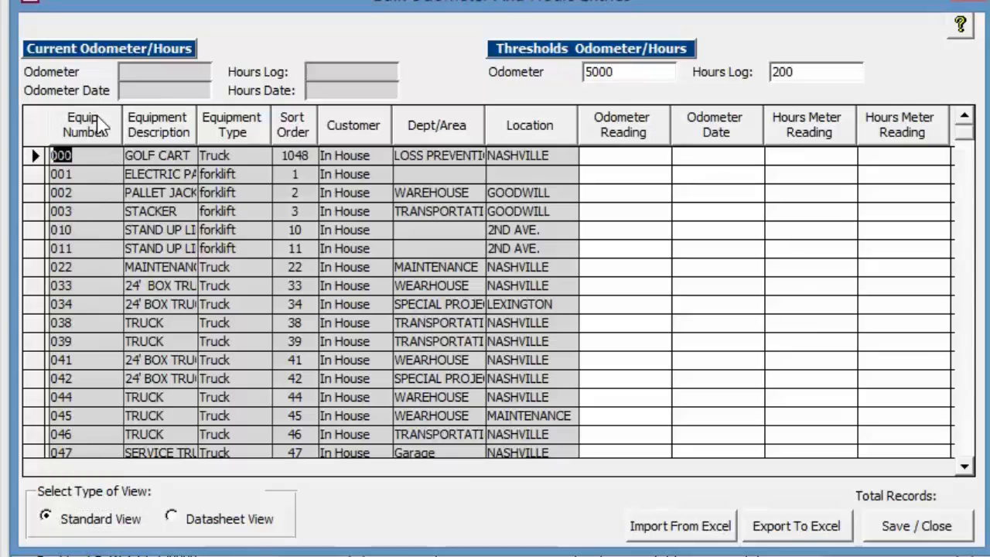
scroll(161, 259, "down", 2)
scroll(164, 267, "down", 2)
scroll(165, 267, "down", 2)
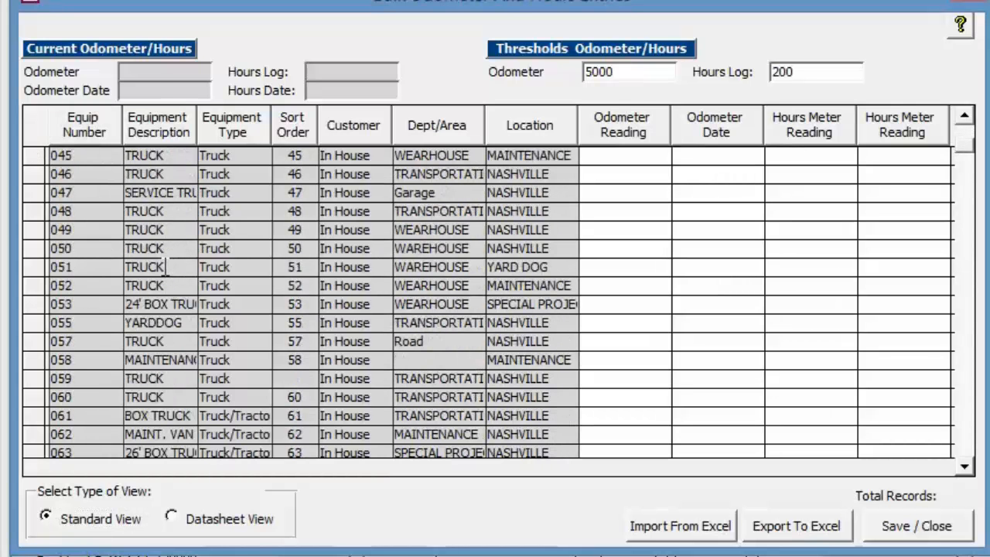
left_click(89, 379)
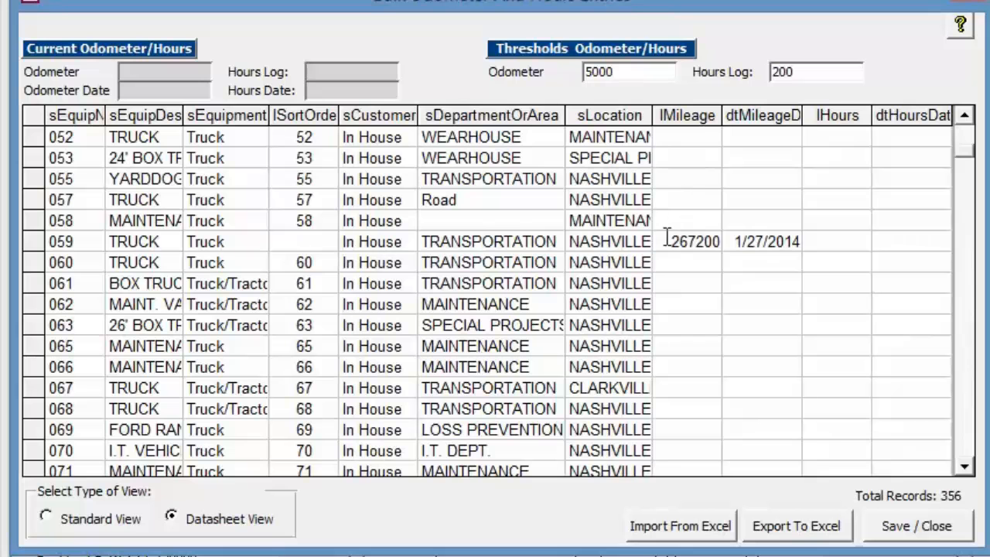
Compare equipment 059's pasted mileage with its current odometer, save and close the bulk entries, and check its refreshed equipment record.
left_click_drag(666, 240, 721, 240)
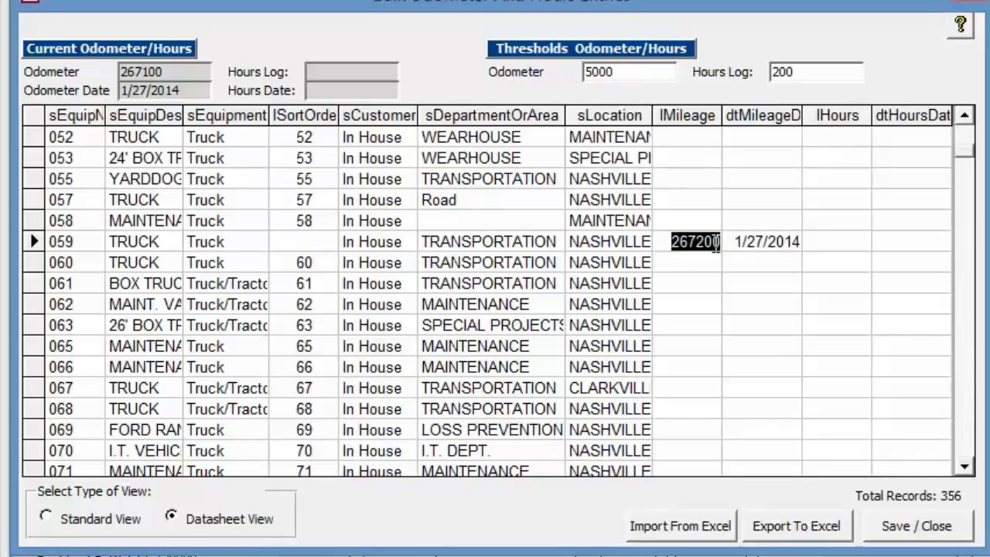
left_click_drag(171, 71, 105, 71)
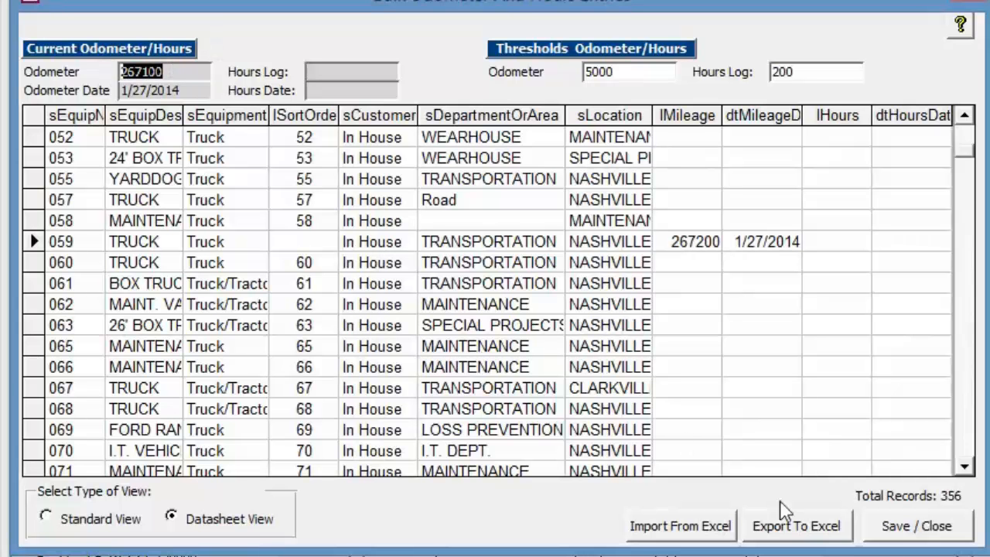
left_click(925, 526)
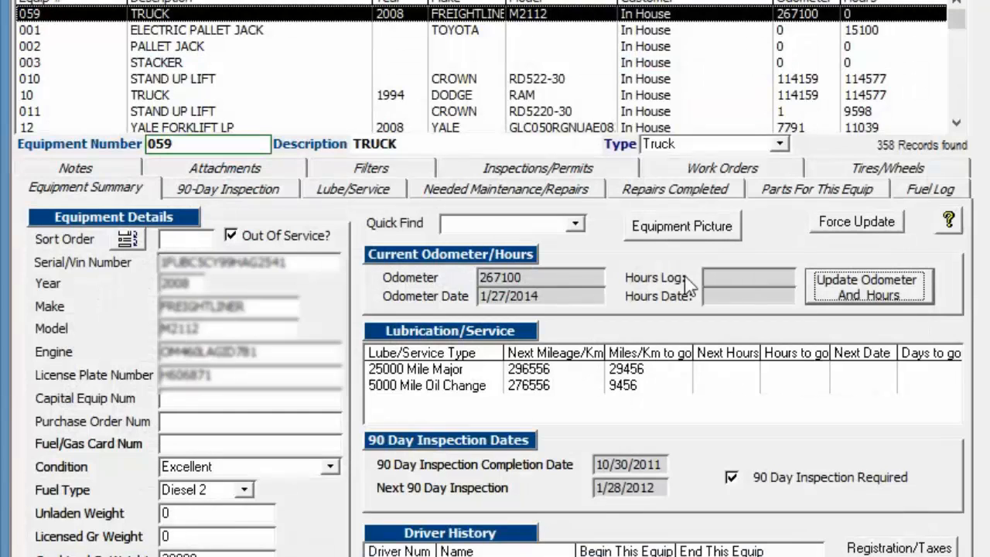
left_click(319, 16)
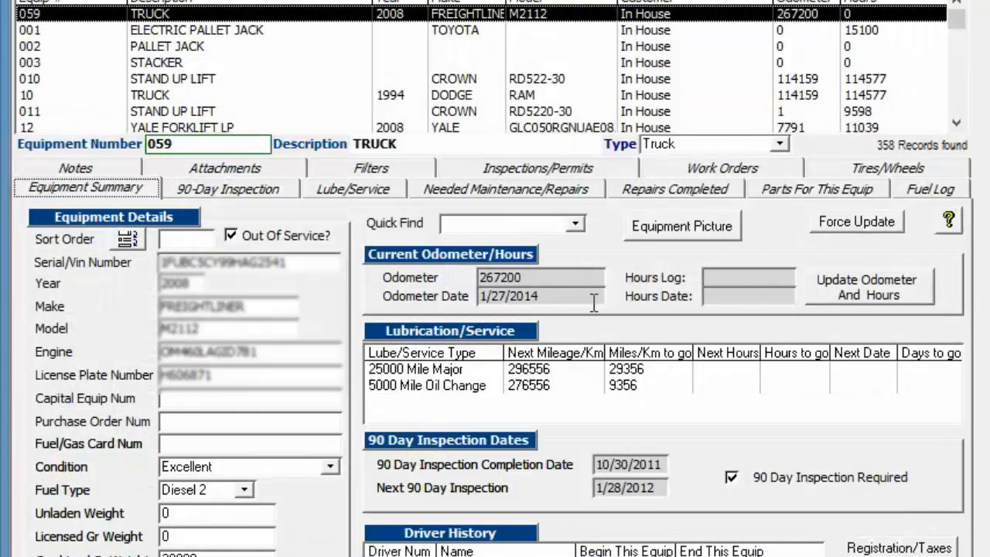
double_click(518, 275)
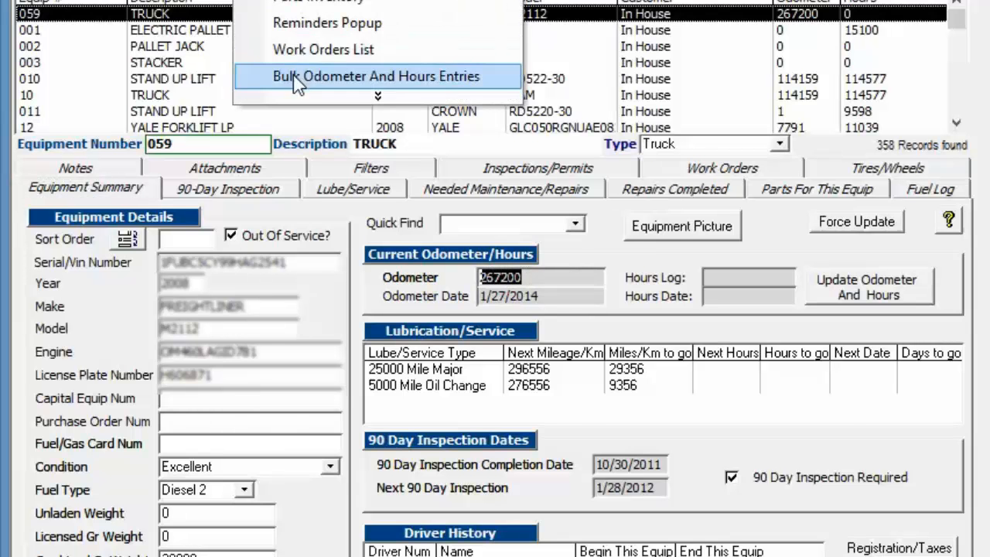
Reopen the Bulk Odometer And Hours Entries form and select equipment 059 to view its current odometer reading.
left_click(286, 77)
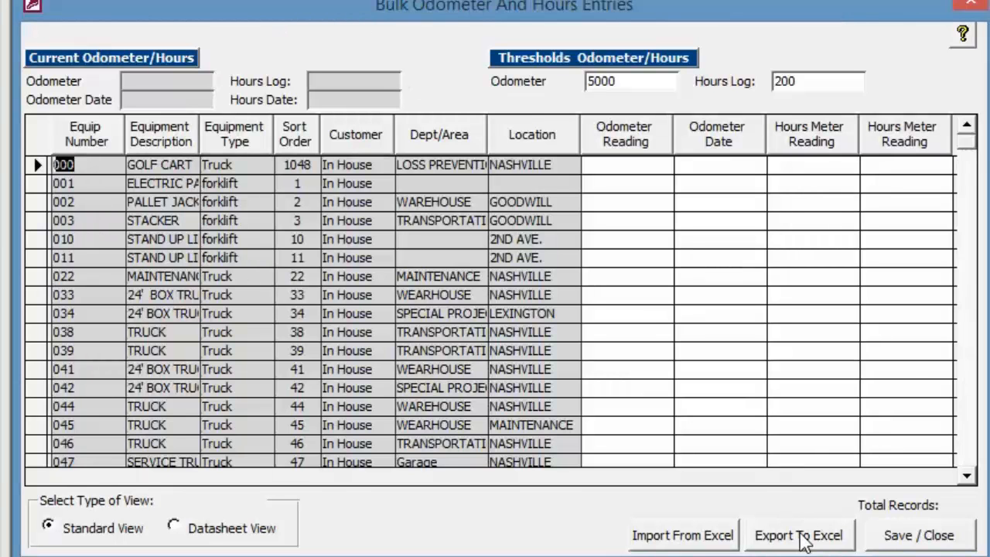
left_click_drag(966, 137, 967, 108)
scroll(71, 371, "down", 3)
scroll(80, 419, "down", 8)
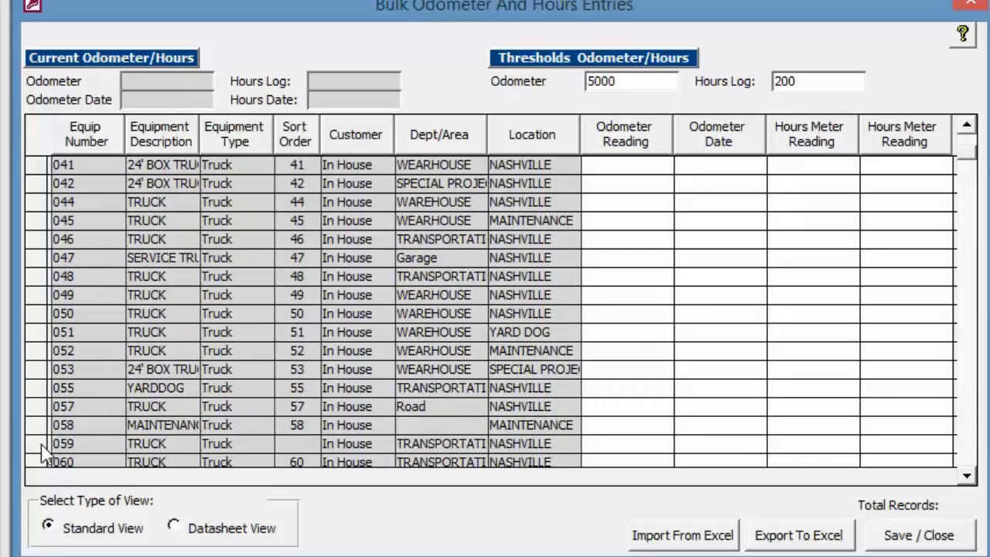
left_click(37, 444)
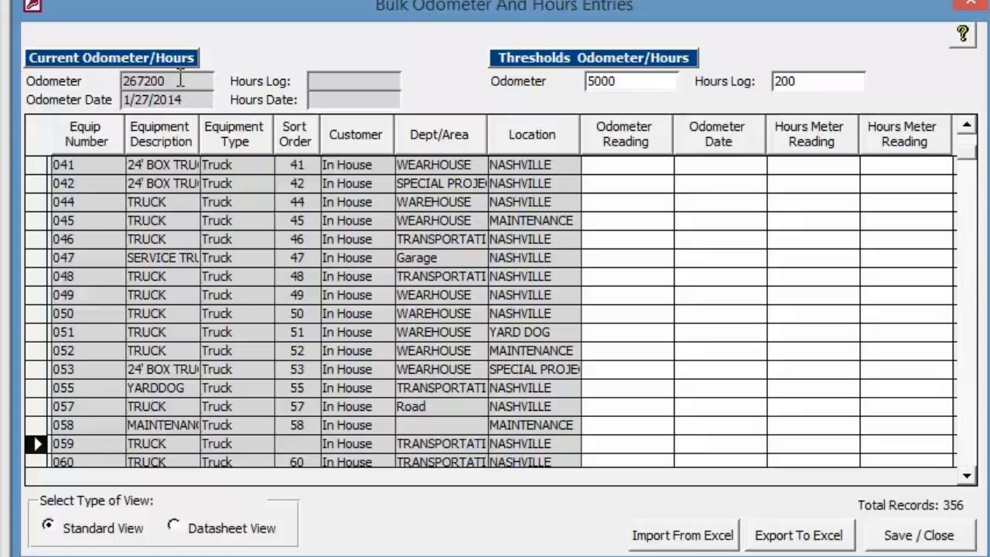
Import the readings from Excel into the bulk entries form and check equipment 059's imported odometer reading.
left_click(691, 544)
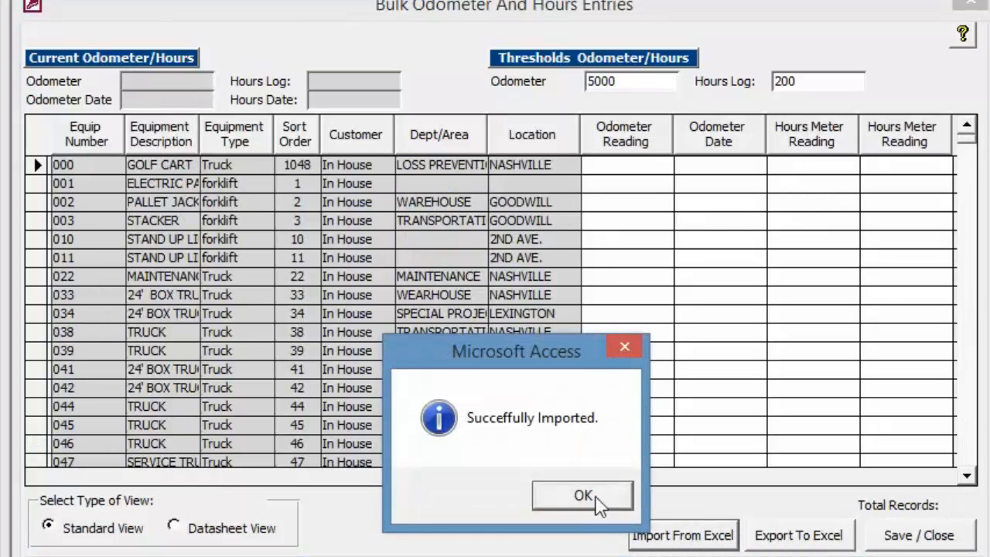
left_click(583, 496)
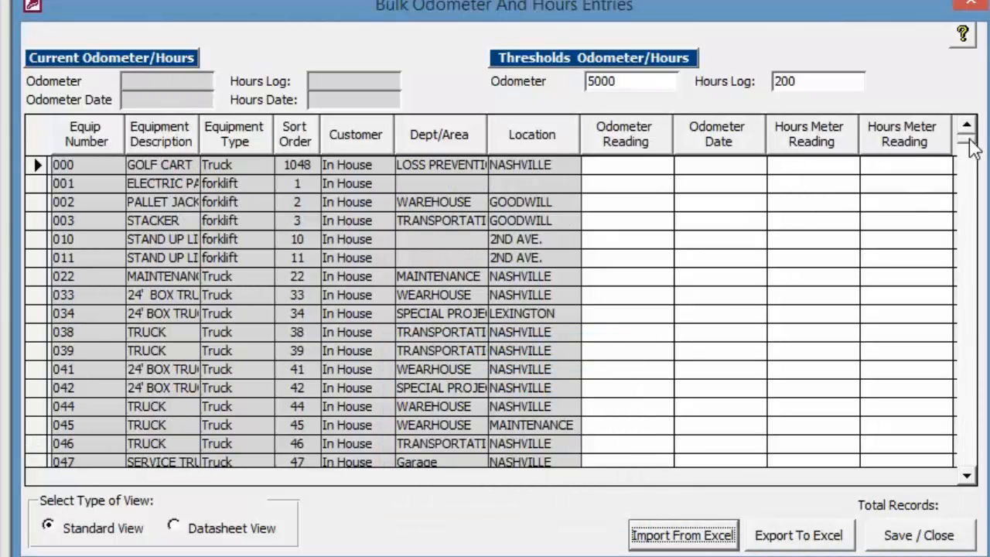
scroll(969, 150, "down", 20)
scroll(804, 171, "up", 1)
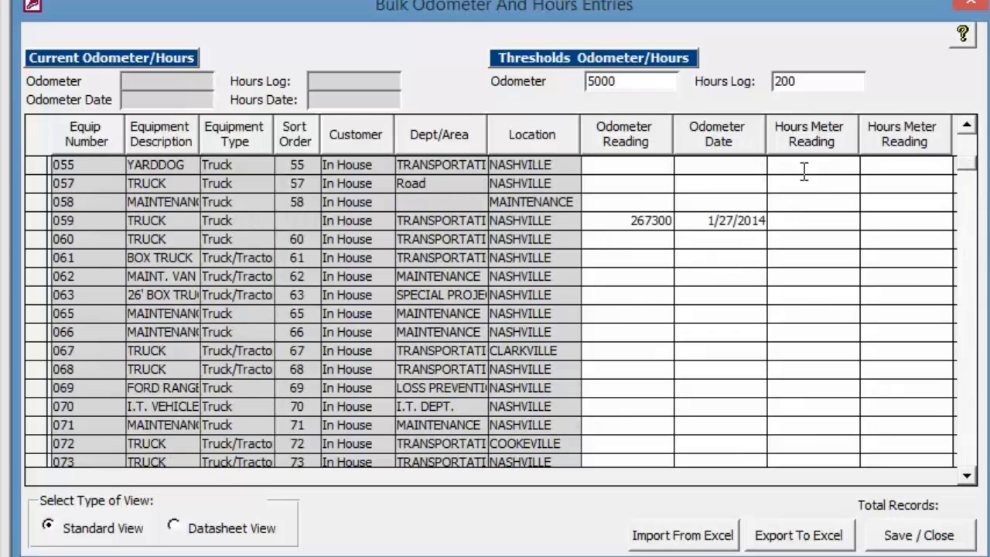
left_click_drag(619, 221, 674, 221)
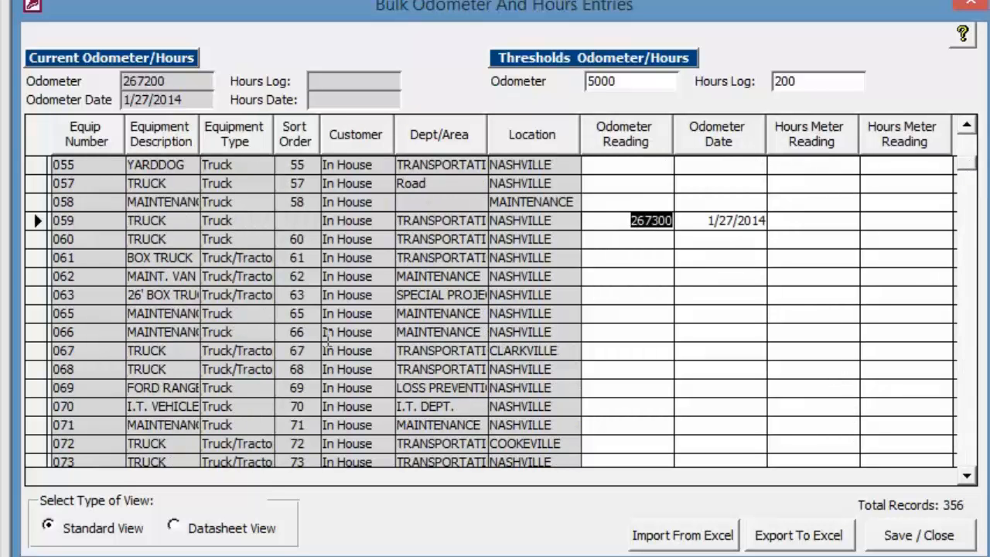
Save and close the imported bulk entries, and refresh equipment 059's record to check its odometer.
left_click(897, 535)
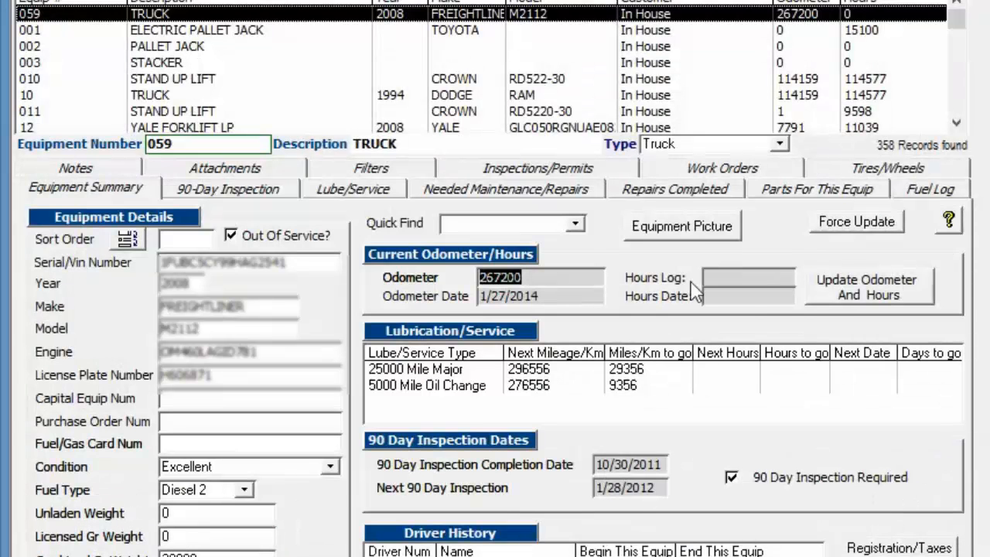
left_click(277, 12)
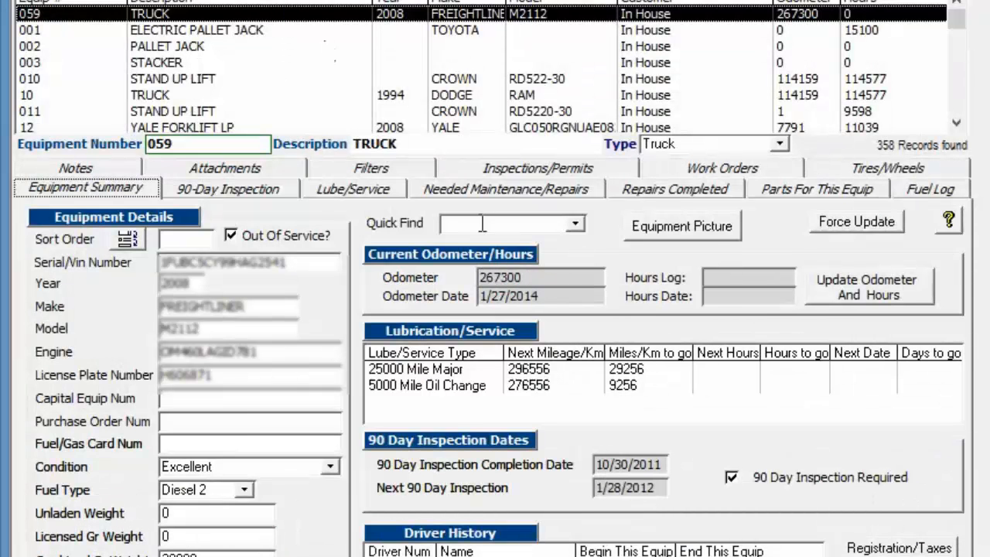
double_click(544, 279)
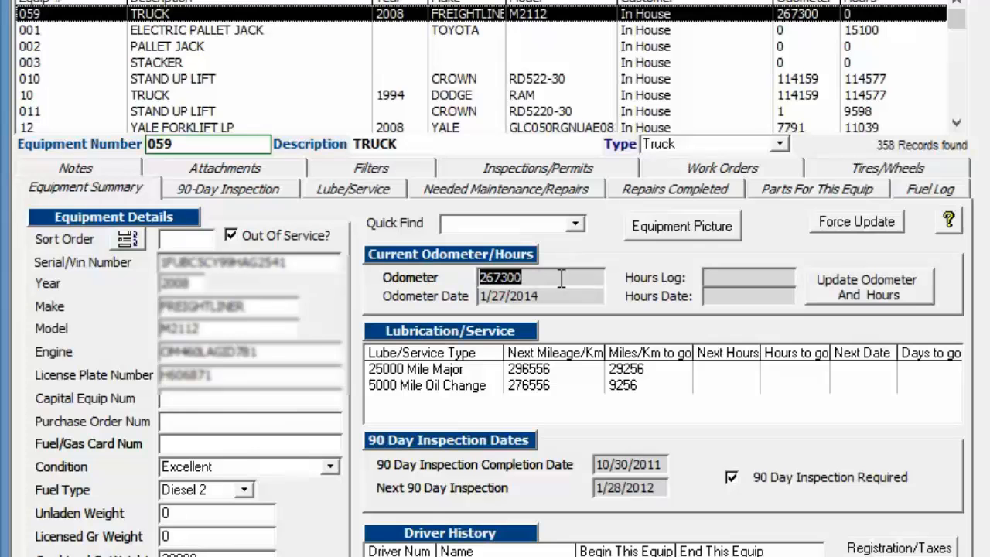